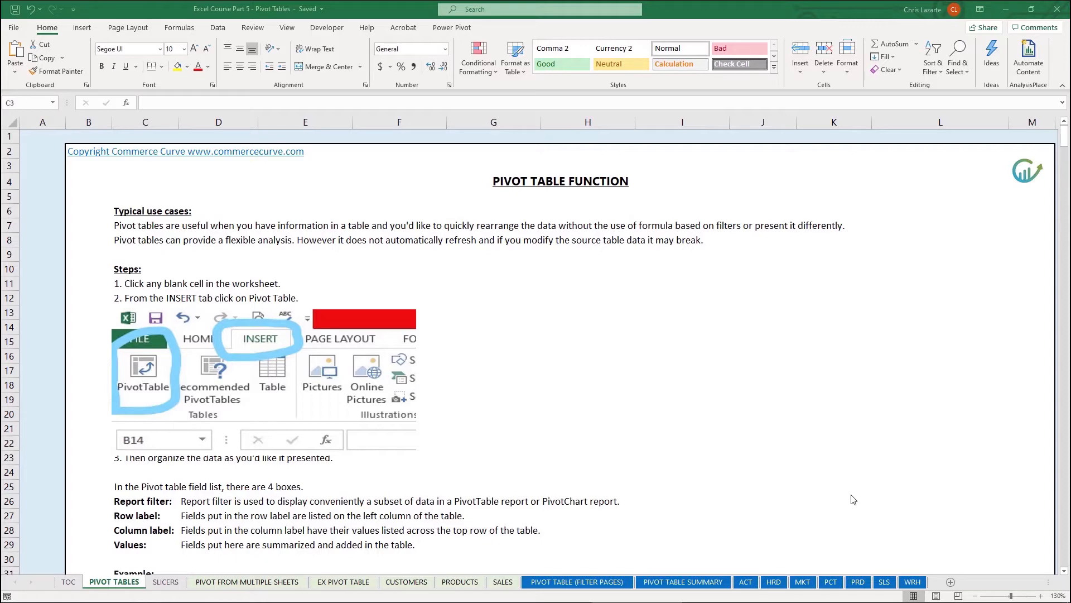
# - Look through the USA Hardware Company sales table down to the solution section with its pivot table
pyautogui.scroll(-13, 735, 419)
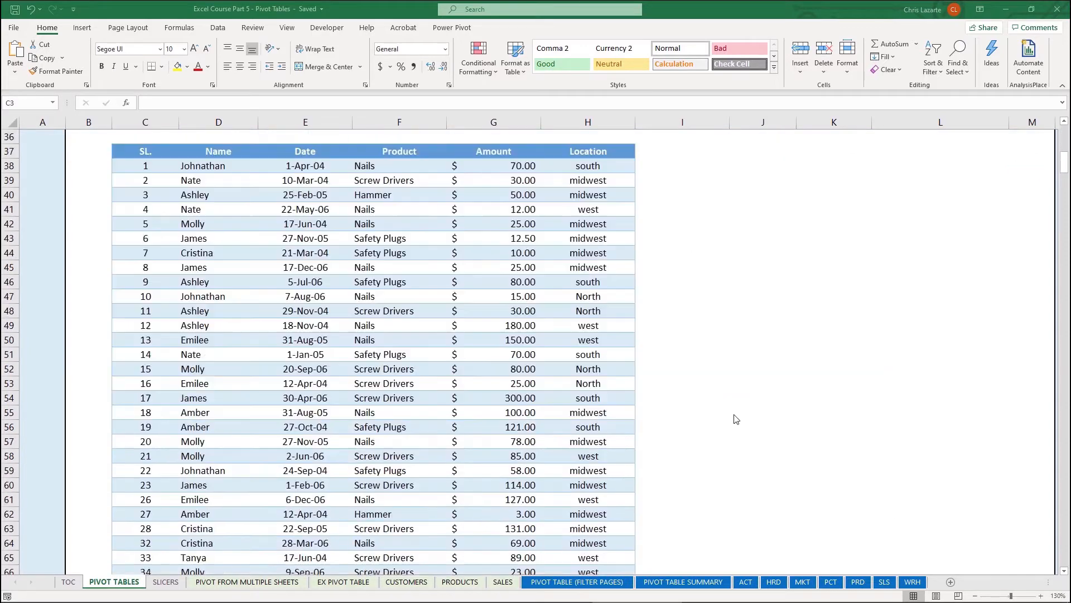
pyautogui.scroll(-9, 736, 421)
pyautogui.scroll(-20, 736, 422)
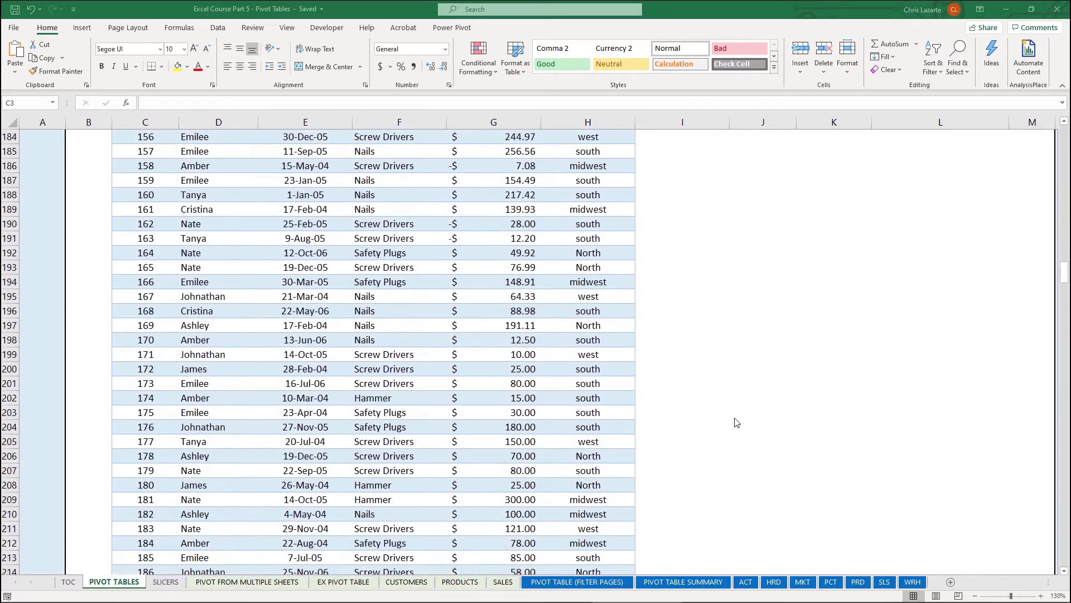
pyautogui.click(1070, 308)
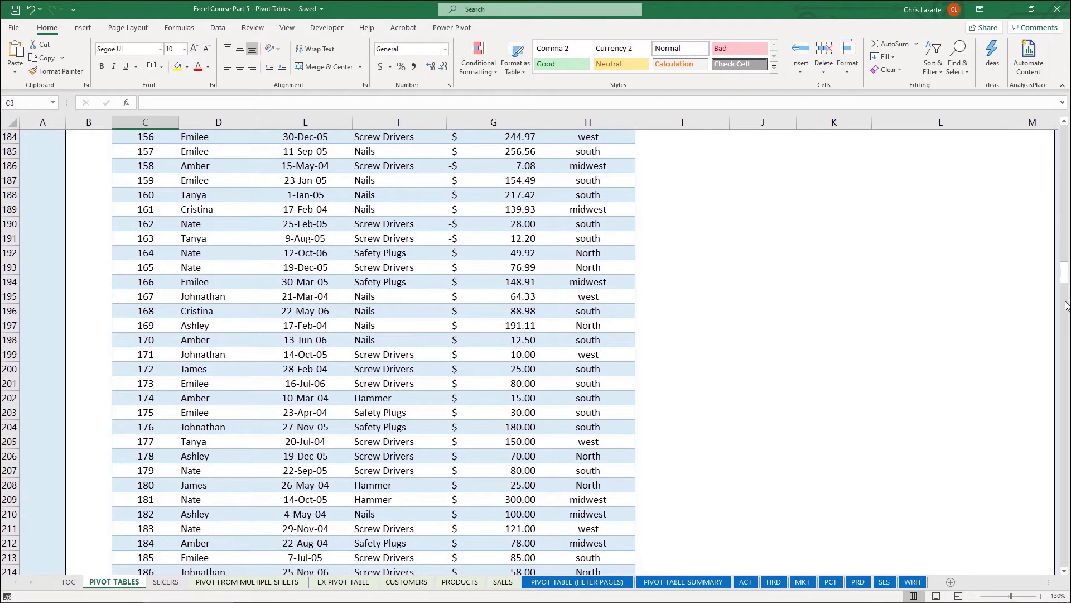
pyautogui.click(1065, 305)
pyautogui.moveTo(1066, 305); pyautogui.dragTo(1065, 540)
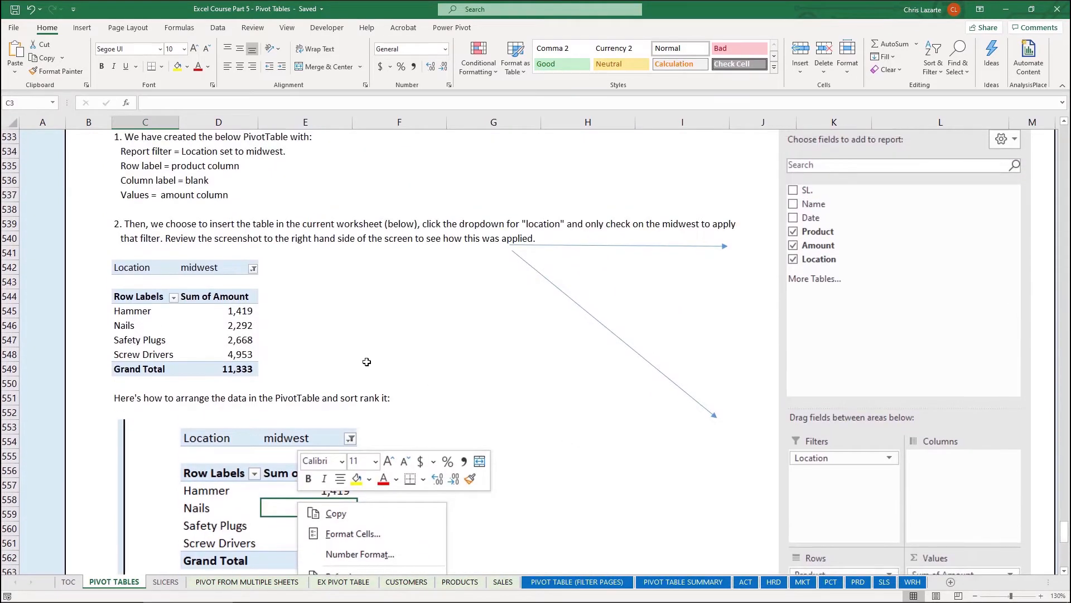
# - Examine the midwest pivot table's product amounts and grand total, and review the source data and the instructions above it
pyautogui.click(154, 297)
pyautogui.moveTo(198, 316); pyautogui.dragTo(219, 368)
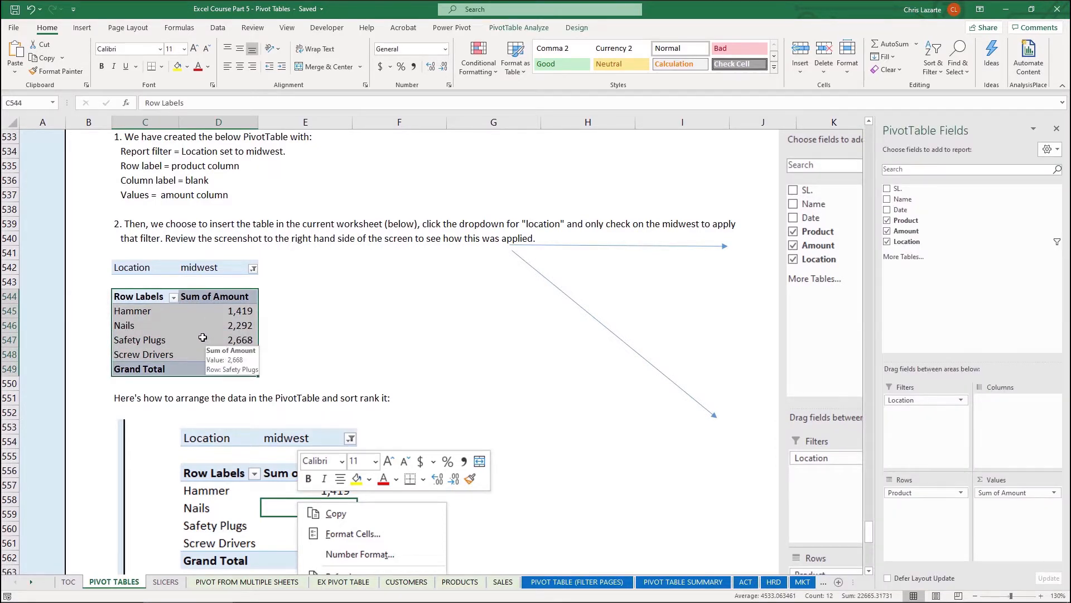
pyautogui.click(323, 329)
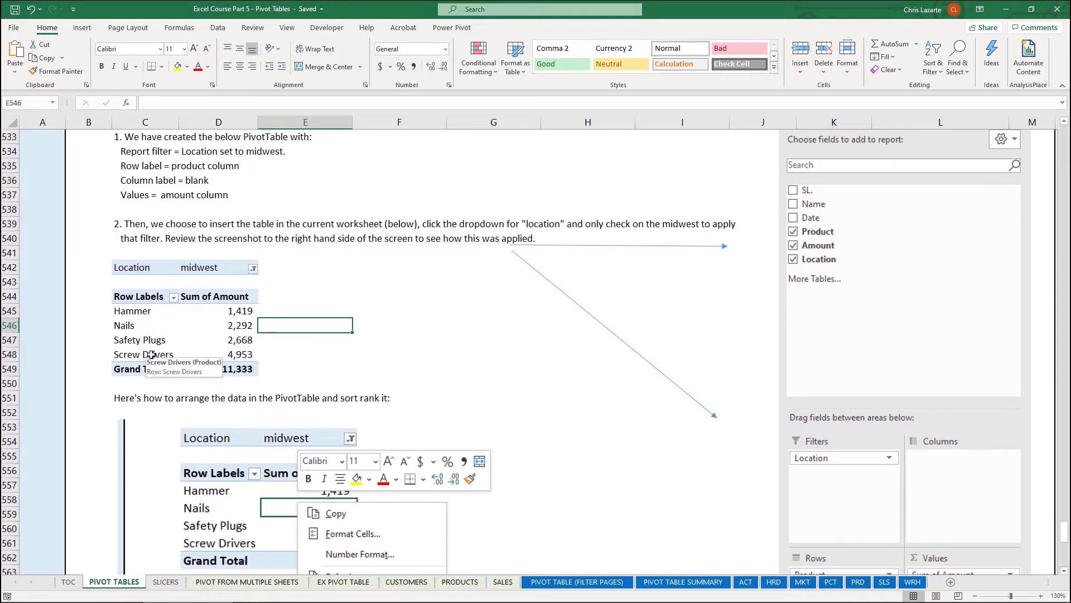
pyautogui.click(234, 368)
pyautogui.scroll(10, 259, 371)
pyautogui.scroll(20, 259, 370)
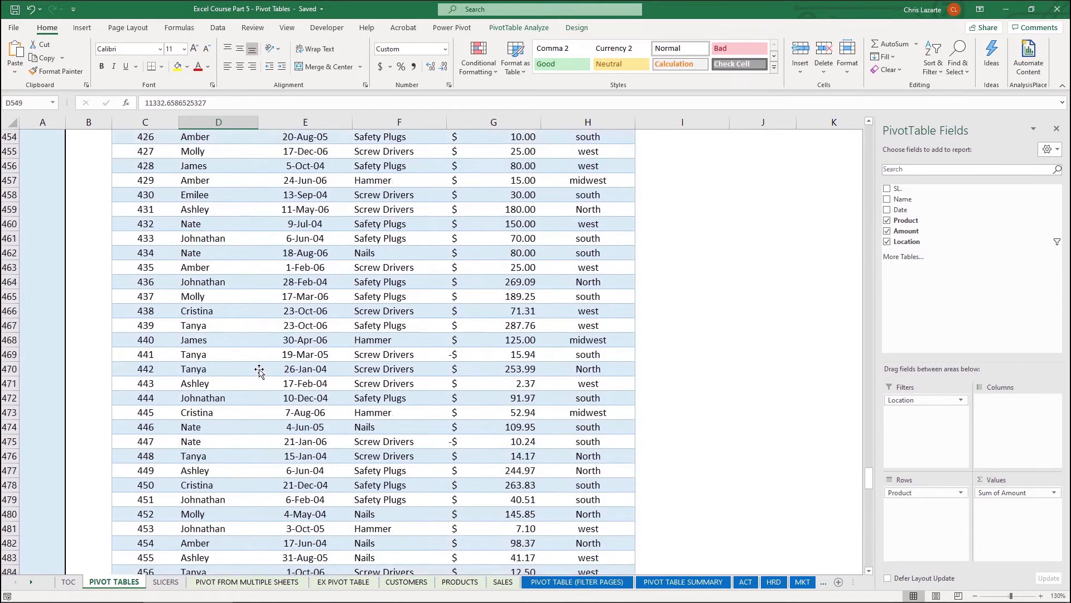
pyautogui.scroll(20, 259, 369)
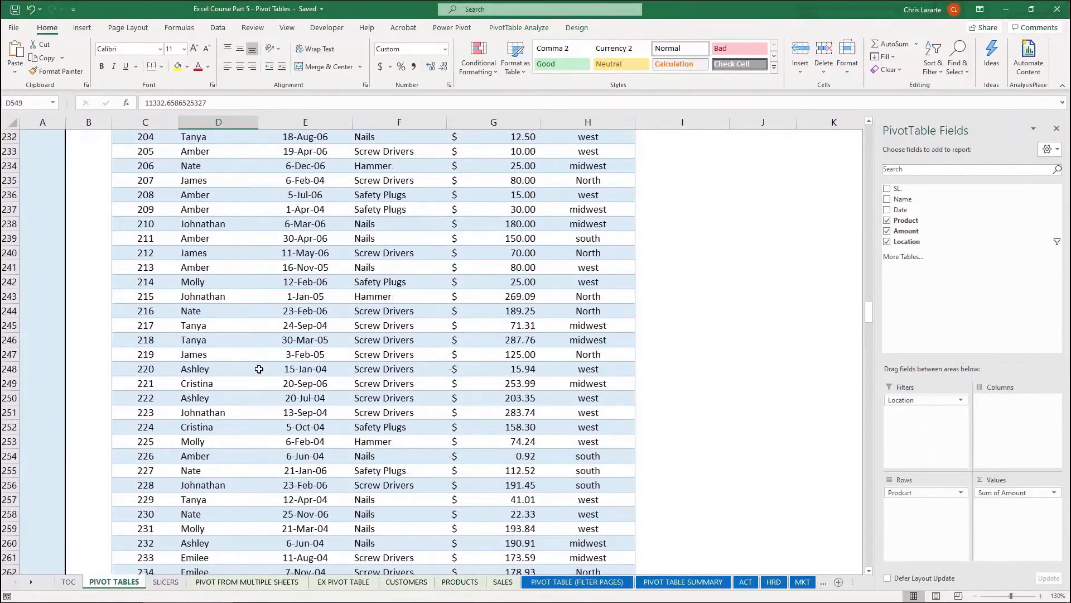
pyautogui.scroll(20, 259, 368)
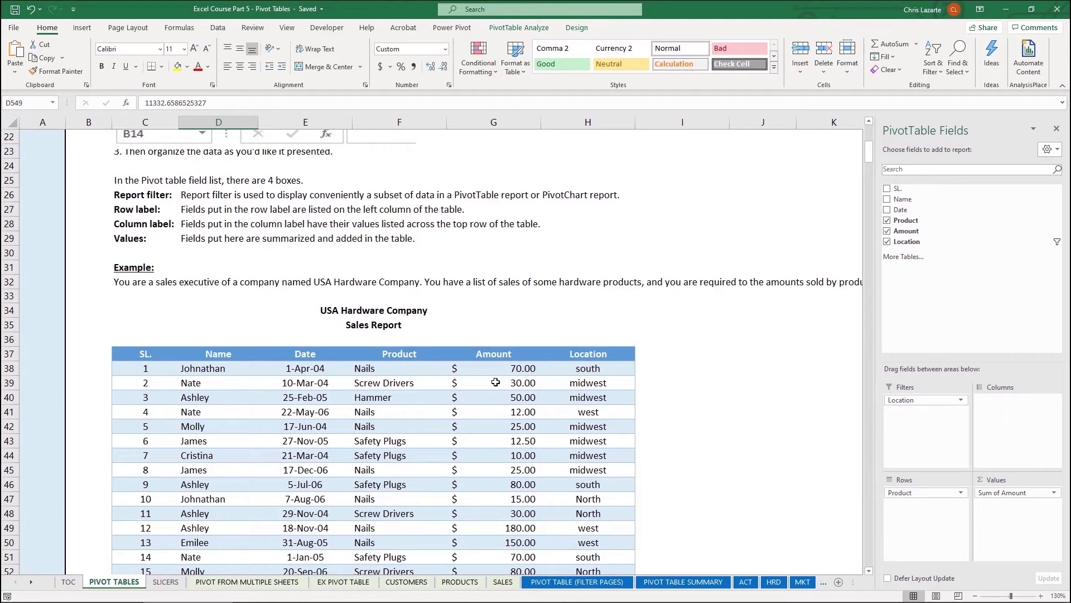
pyautogui.scroll(5, 495, 383)
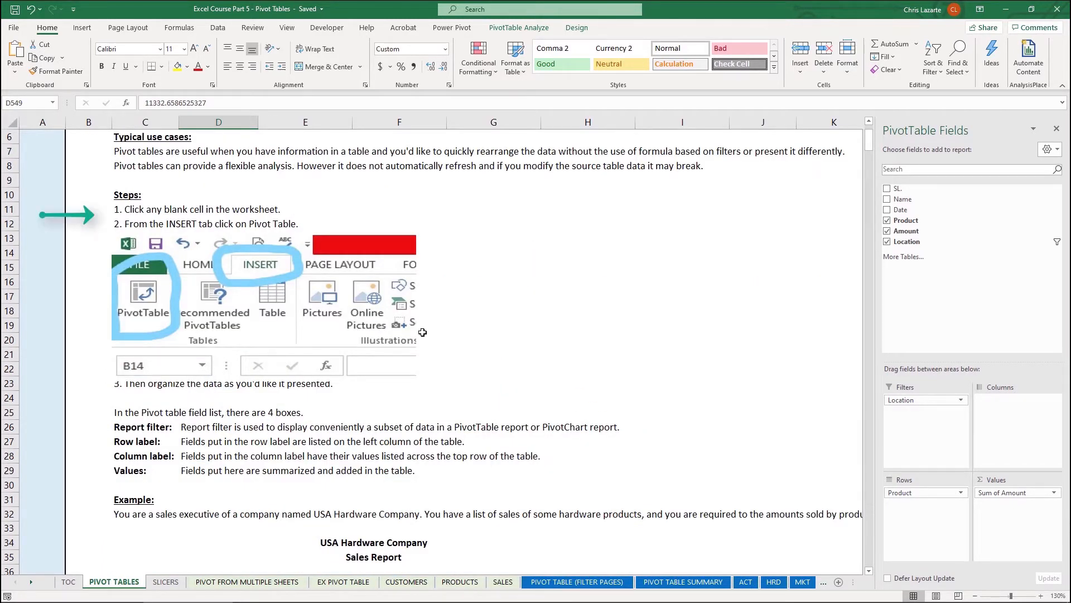
pyautogui.click(556, 240)
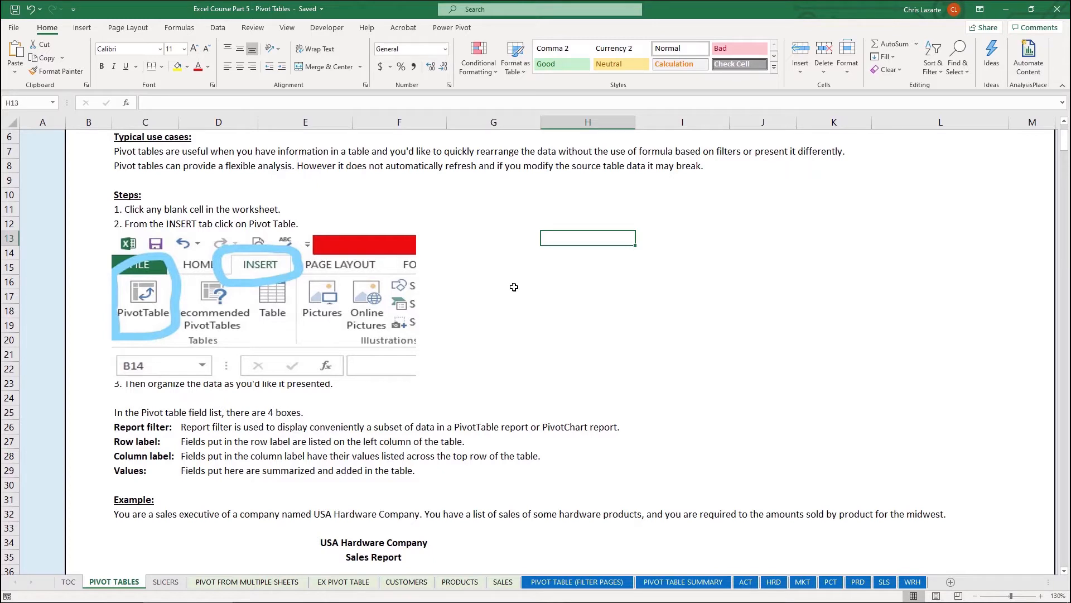
pyautogui.scroll(-1, 510, 291)
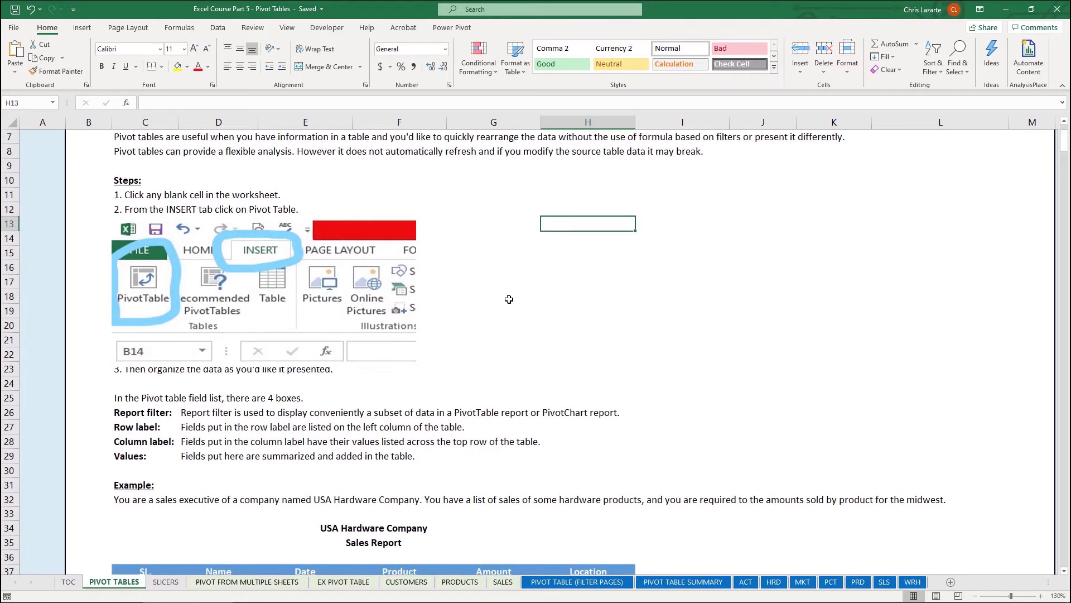
pyautogui.click(82, 28)
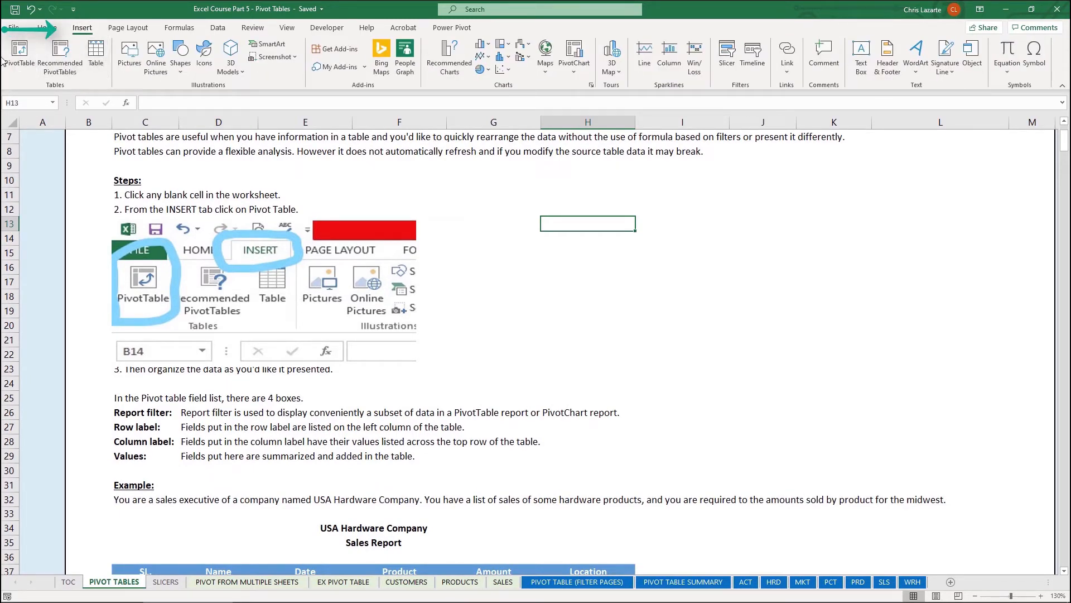
pyautogui.click(25, 60)
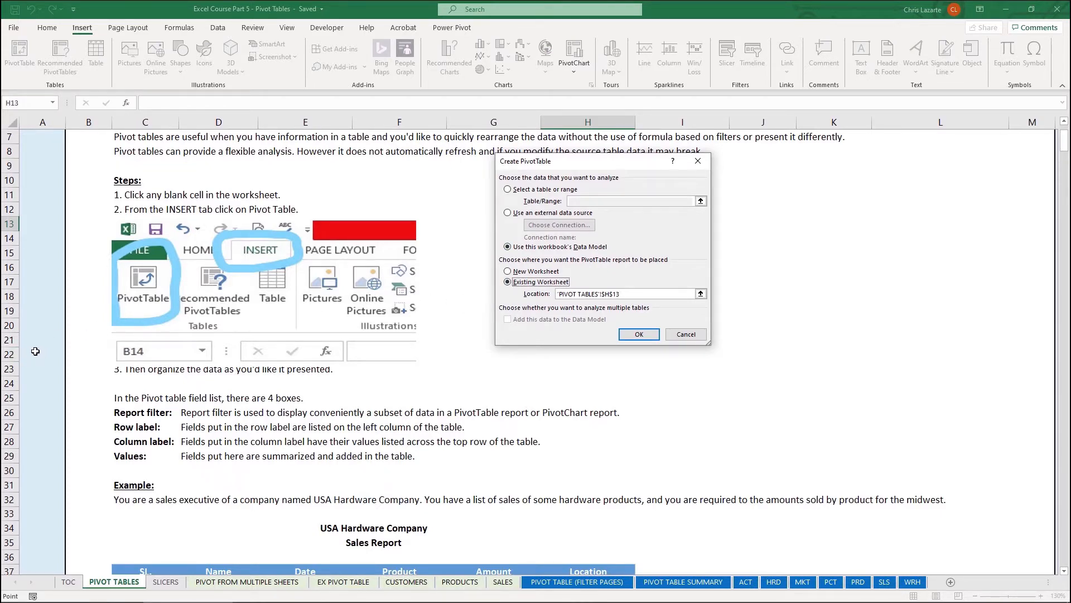
pyautogui.press('Escape')
# - Insert a blank row at row 21, above the instruction "3. Then organize the data as you'd like it presented."
pyautogui.rightClick(20, 345)
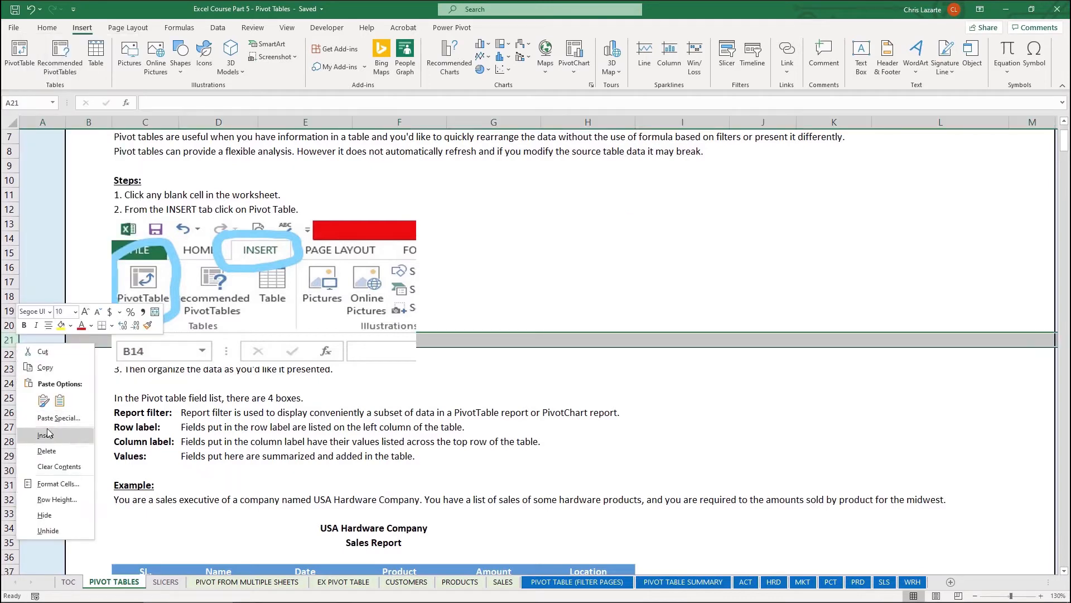
pyautogui.click(49, 435)
pyautogui.click(509, 212)
# - Start a PivotTable at cell H11 and set its source to the whole sales table, range C38:H530, including headers
pyautogui.click(563, 201)
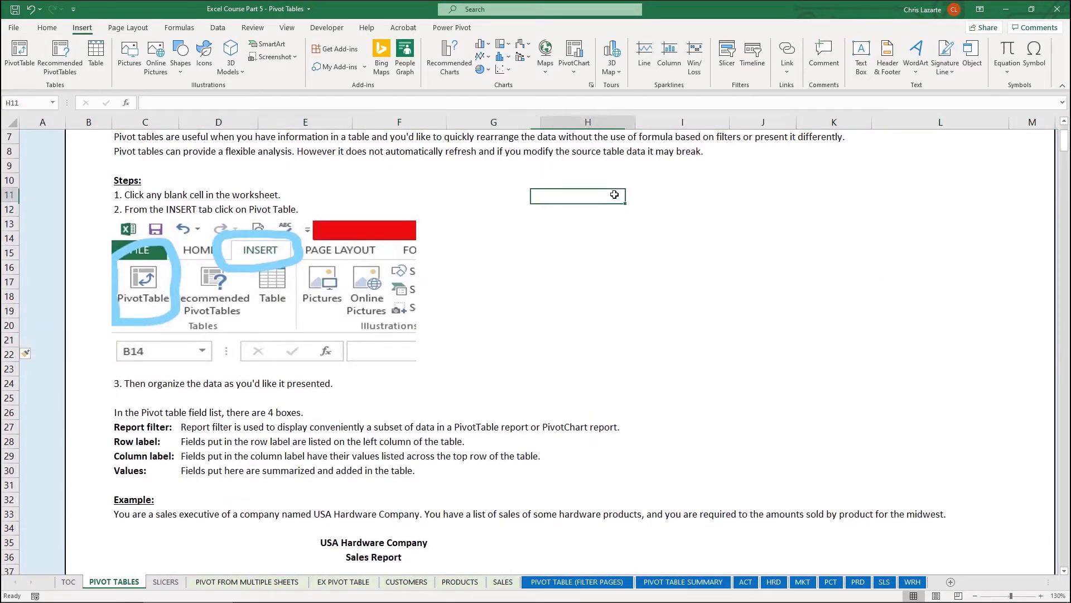
pyautogui.click(19, 56)
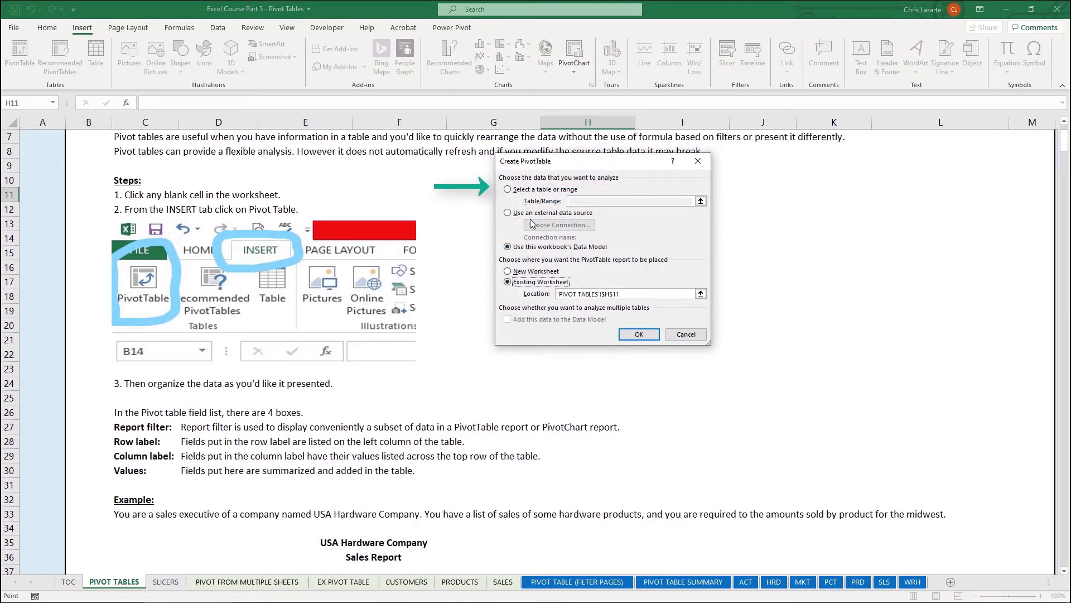
pyautogui.scroll(-2, 434, 420)
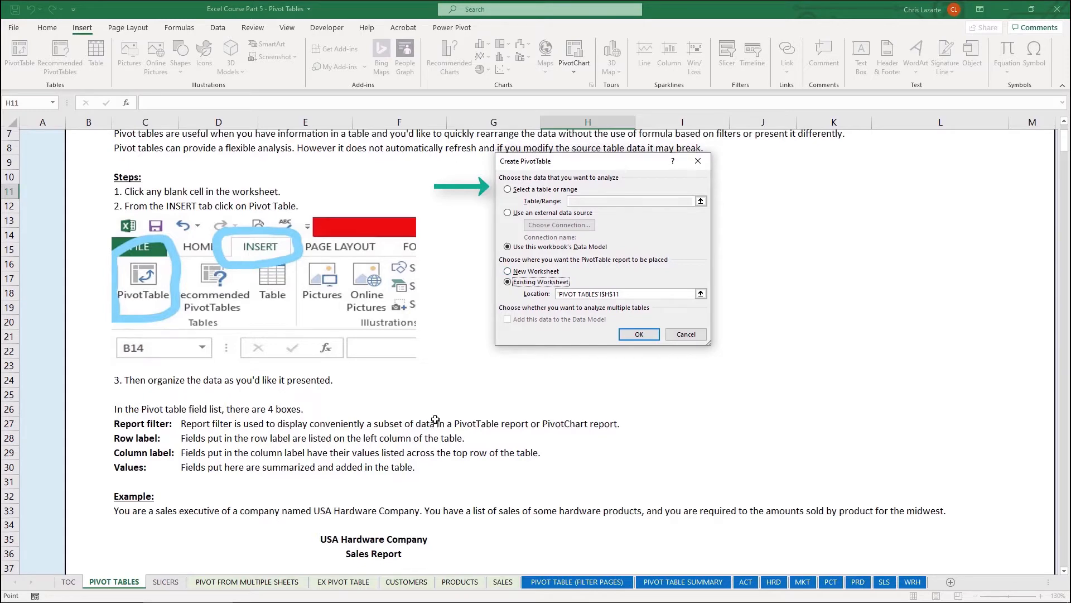
pyautogui.click(588, 528)
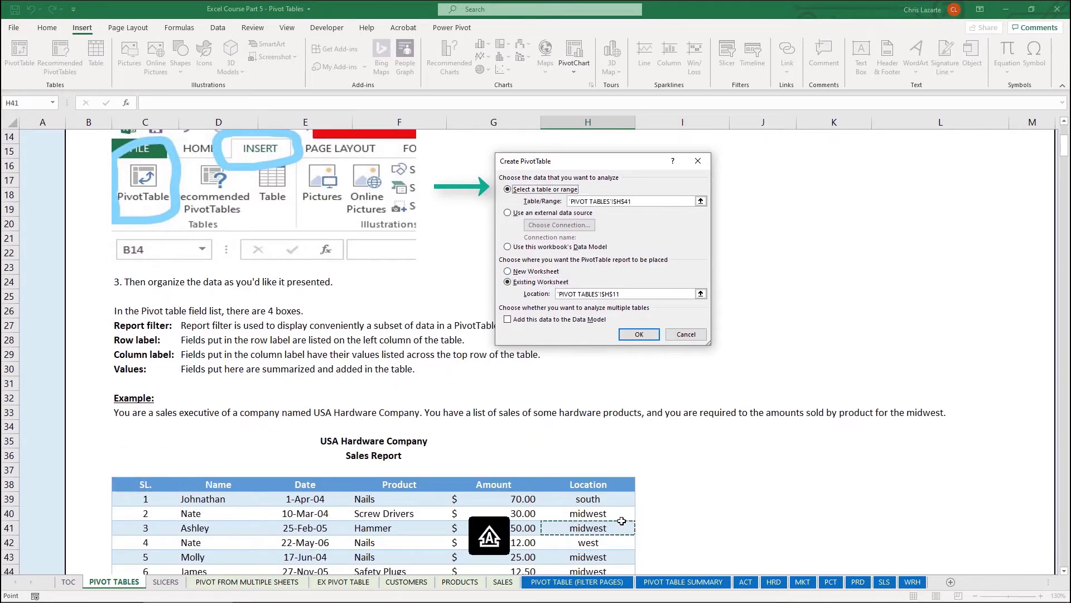
pyautogui.click(145, 484)
pyautogui.scroll(-7, 530, 509)
pyautogui.scroll(-20, 533, 511)
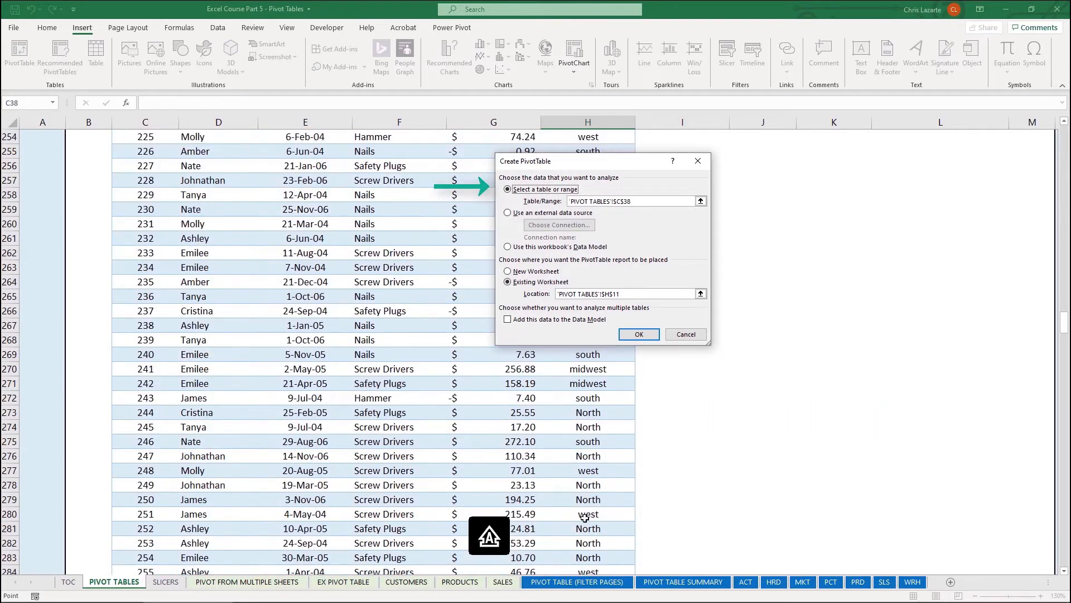
pyautogui.keyDown('shift'); pyautogui.click(609, 382); pyautogui.keyUp('shift')
# - Create the empty PivotTable on the existing worksheet at cell H11
pyautogui.scroll(20, 610, 378)
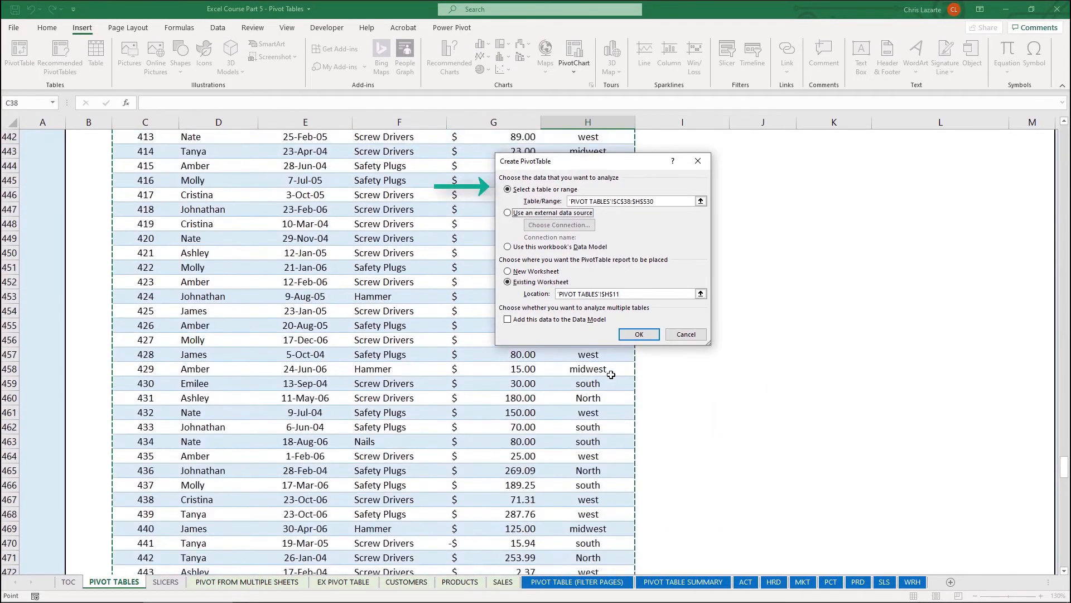
pyautogui.scroll(20, 610, 375)
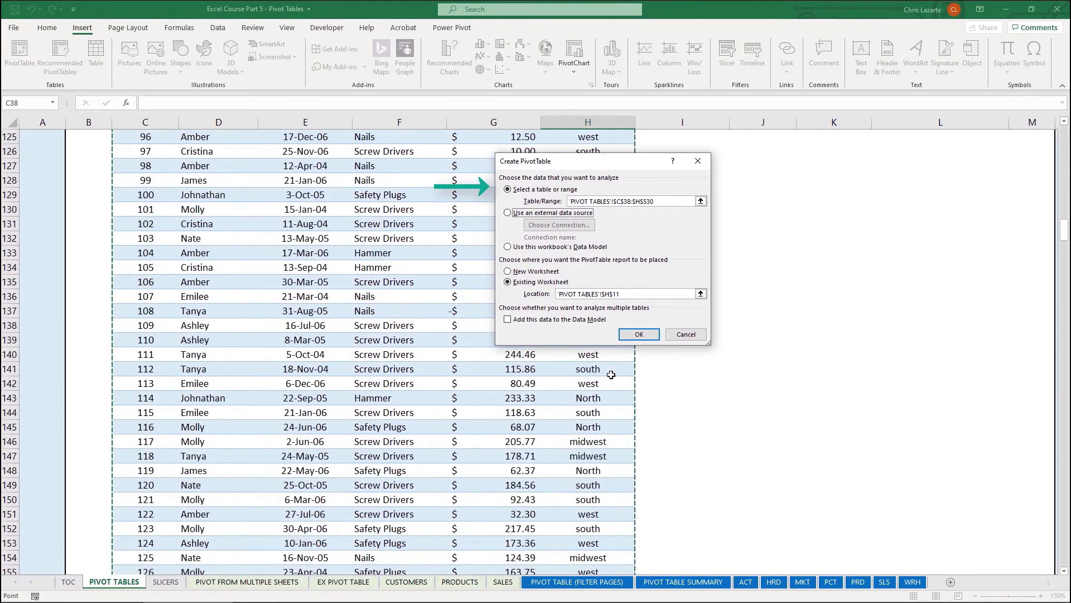
pyautogui.scroll(20, 610, 374)
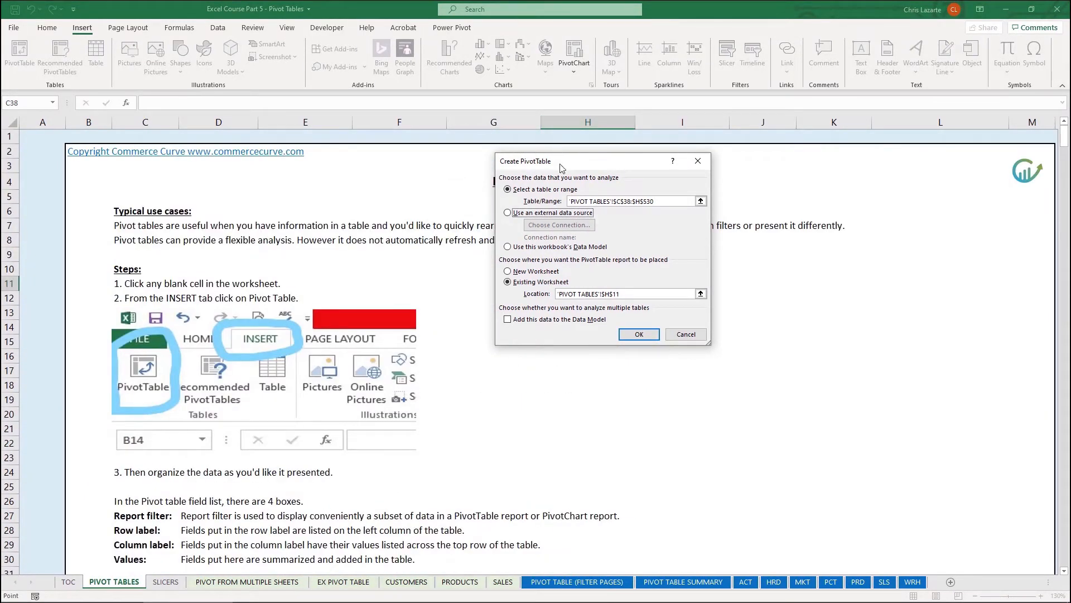
pyautogui.moveTo(563, 165)
pyautogui.mouseDown()
pyautogui.moveTo(664, 176)
pyautogui.moveTo(774, 210)
pyautogui.mouseUp()
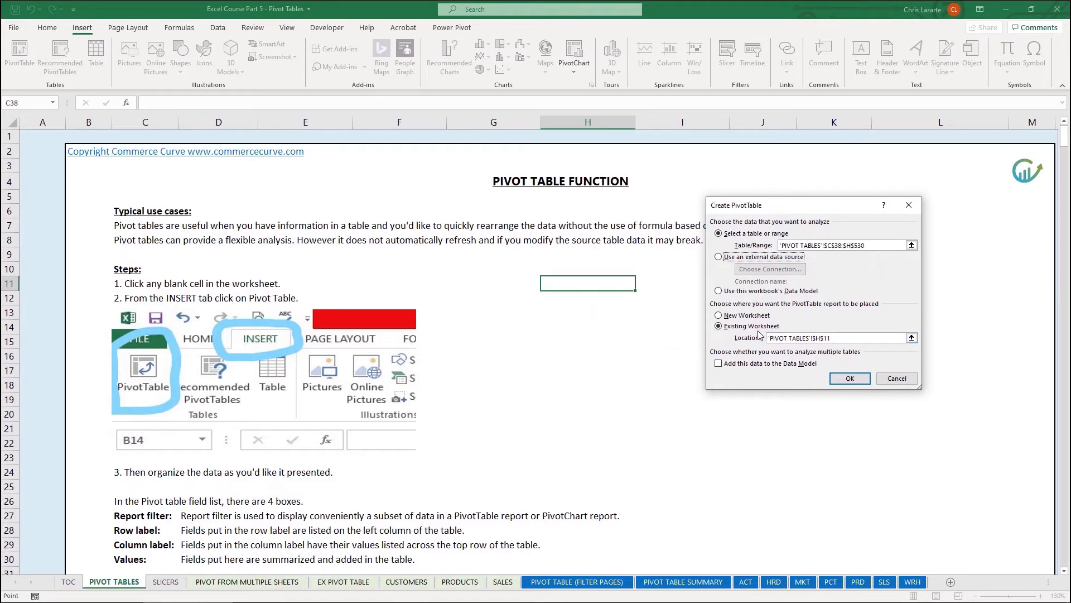
pyautogui.click(845, 380)
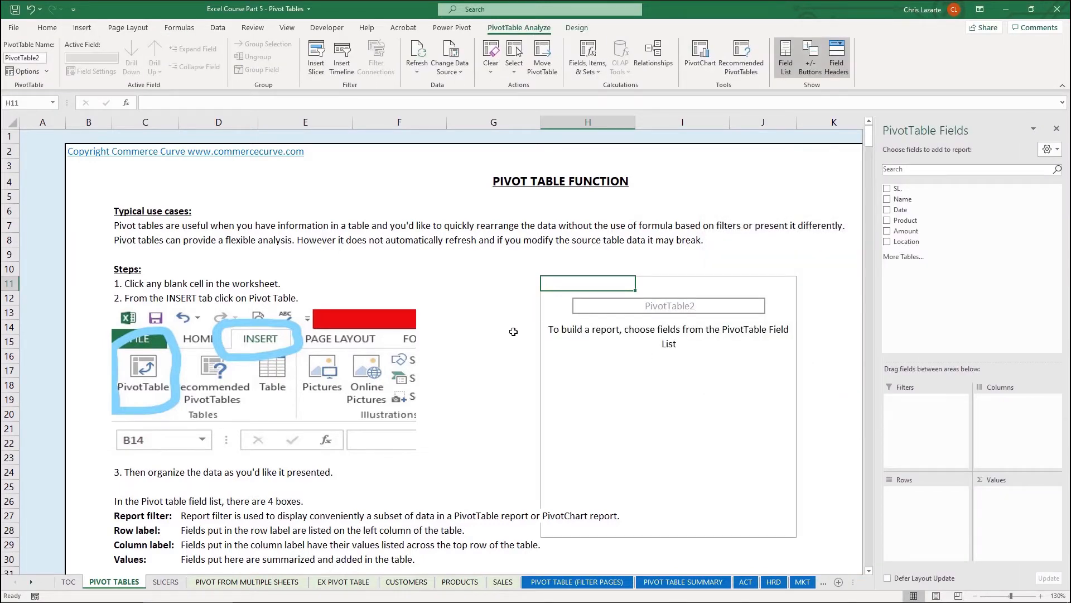
# - Undo the creation of the empty PivotTable beside the instructions
pyautogui.scroll(-2, 504, 365)
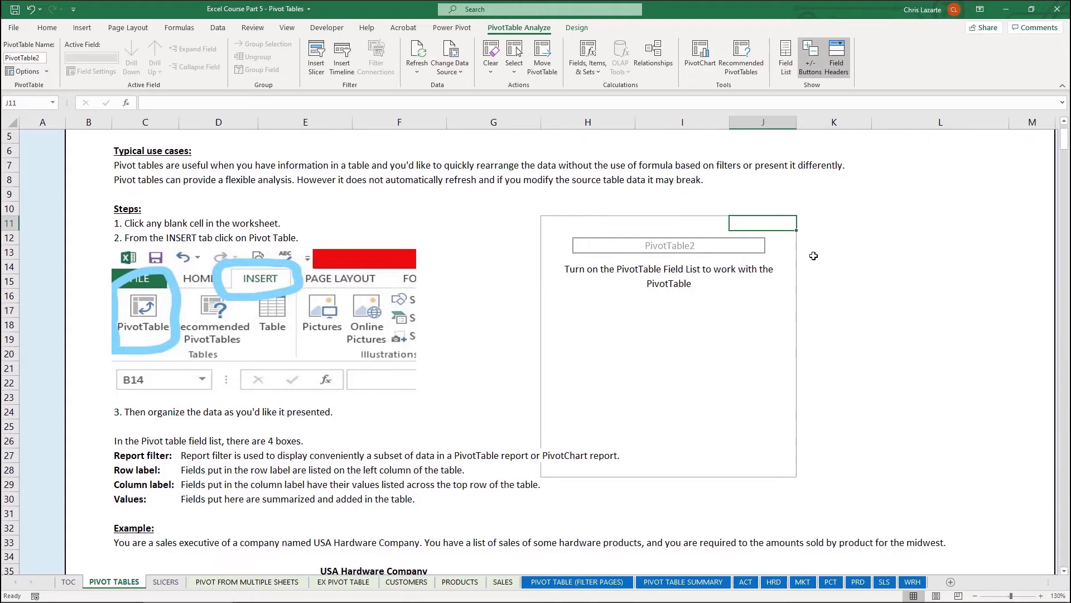
pyautogui.hotkey('ctrl', 'z')
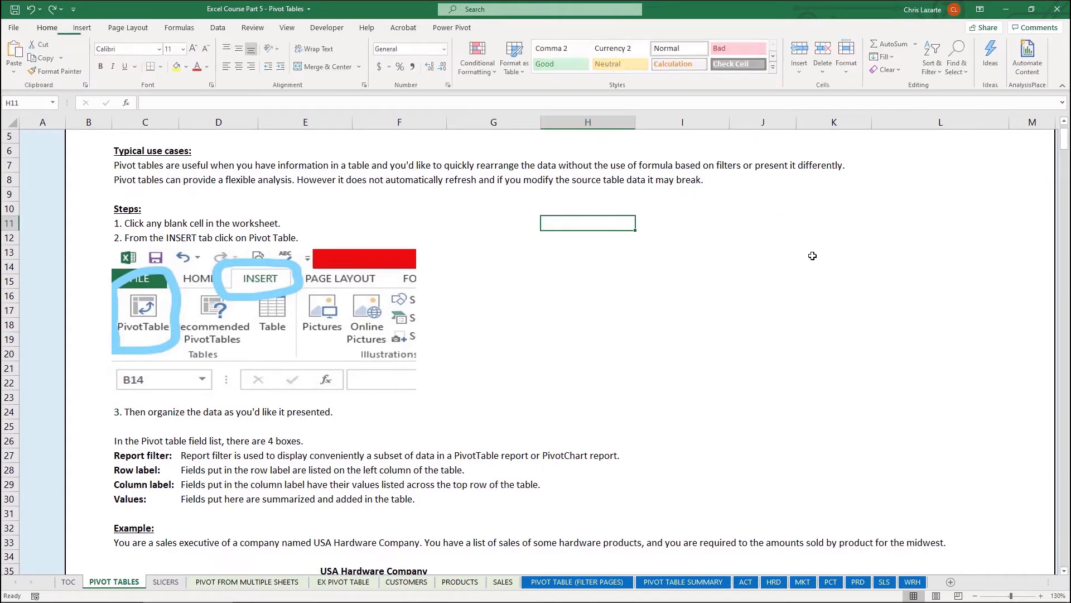
# - Select the product labels of the midwest pivot table in the solution section and turn on its field list
pyautogui.scroll(-1, 524, 262)
pyautogui.scroll(-20, 523, 263)
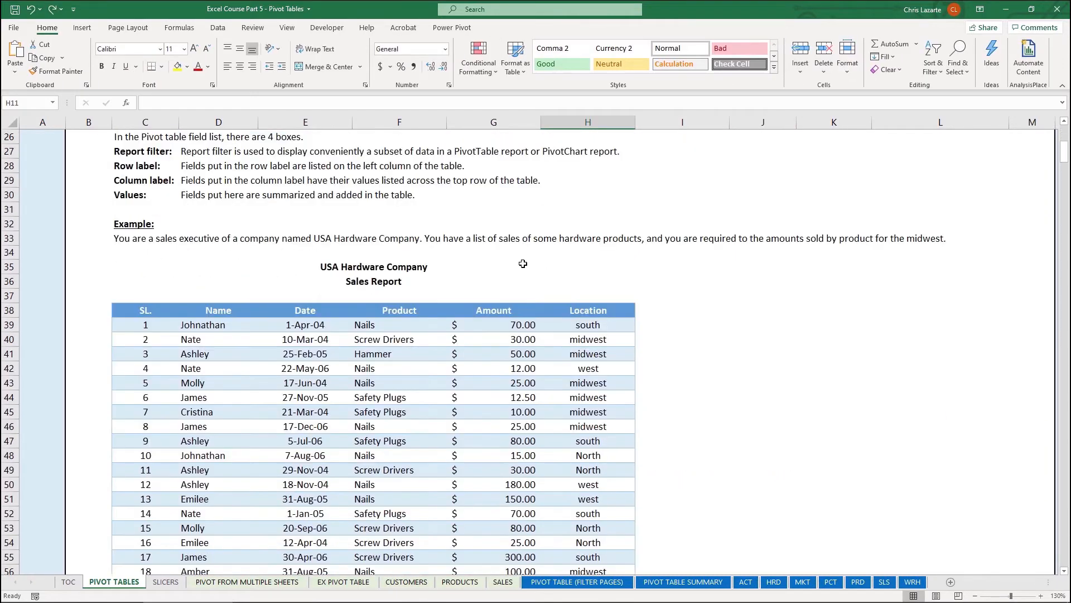
pyautogui.scroll(-9, 454, 282)
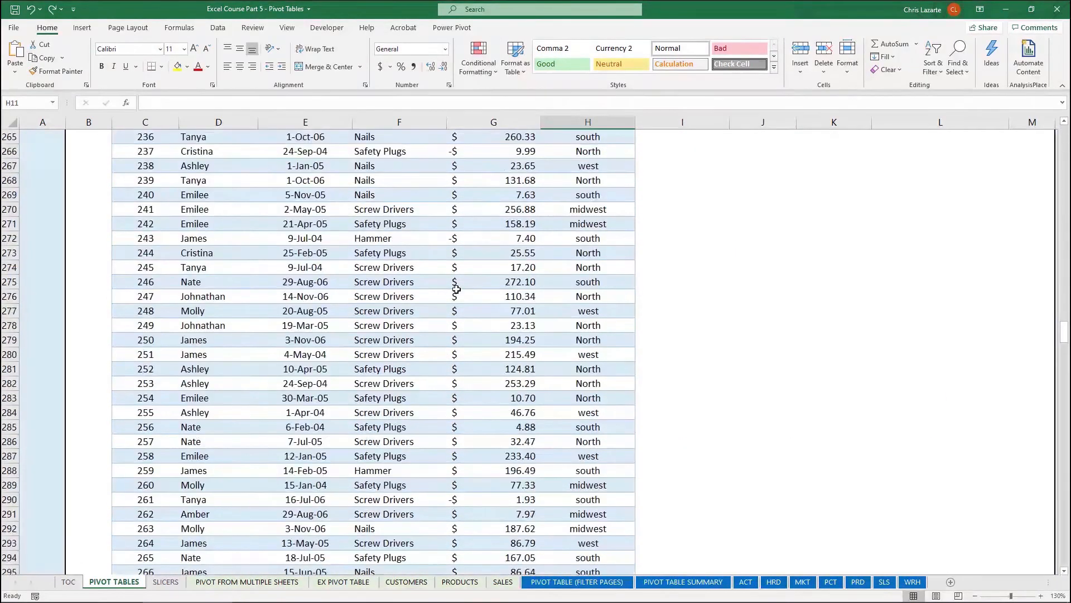
pyautogui.click(457, 290)
pyautogui.hotkey('ctrl', 'Down')
pyautogui.scroll(-2, 456, 290)
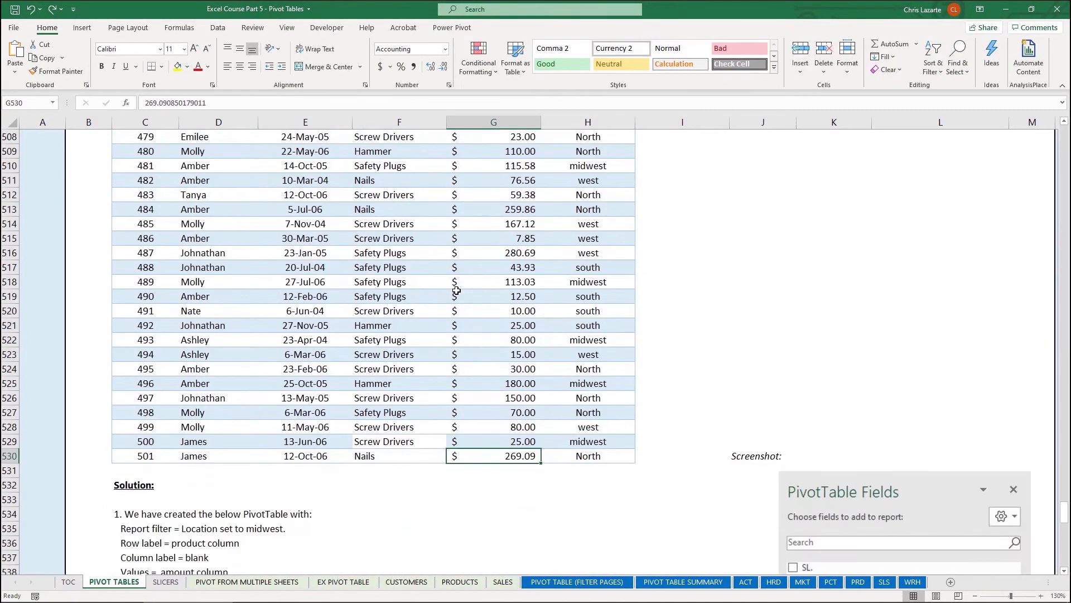
pyautogui.scroll(-2, 444, 310)
pyautogui.scroll(-3, 298, 321)
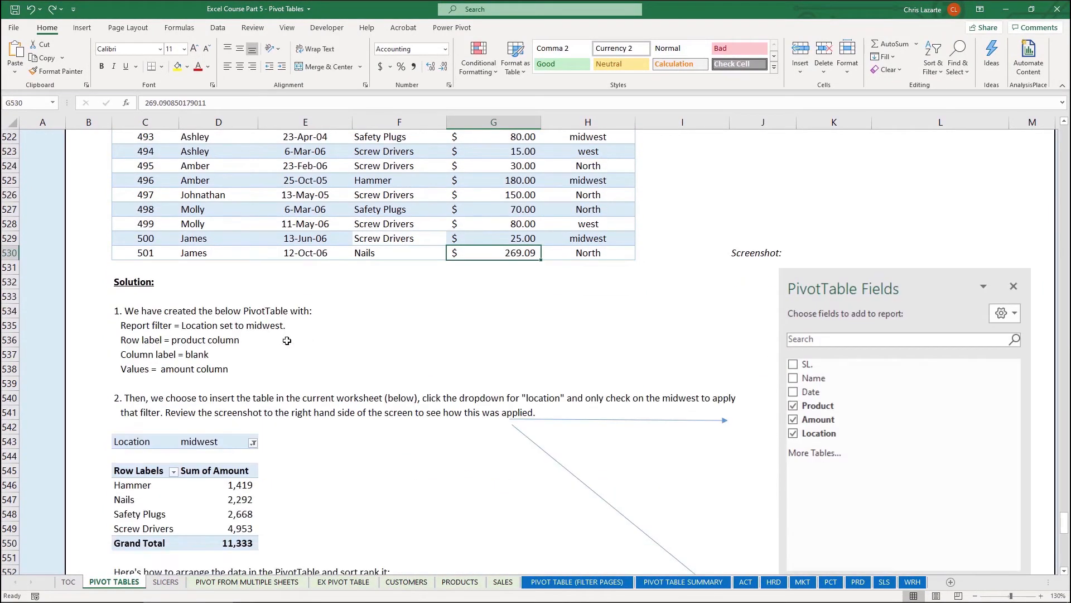
pyautogui.click(137, 504)
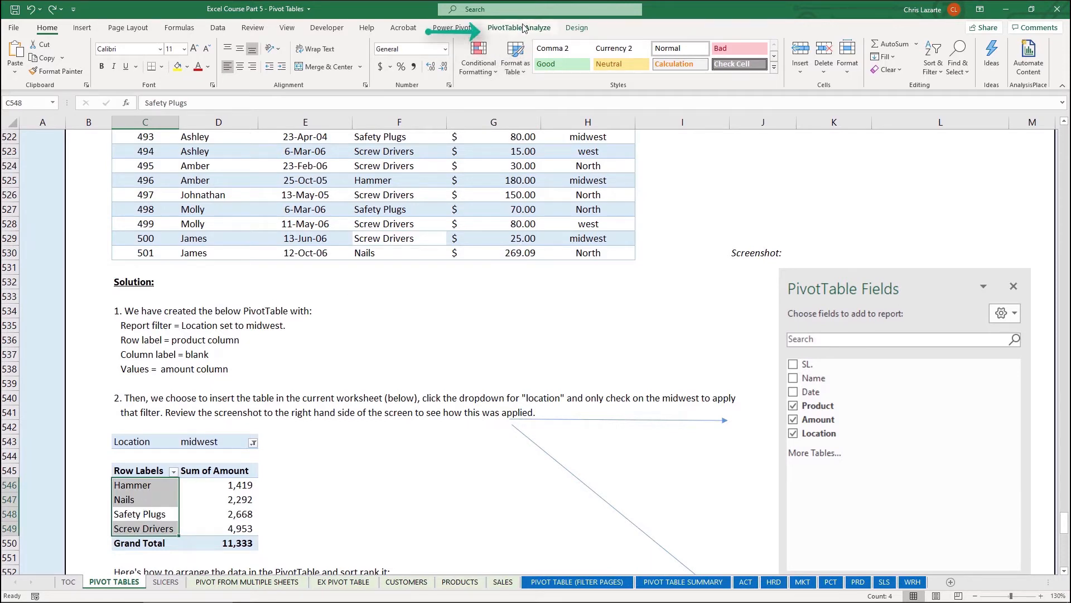
pyautogui.click(488, 28)
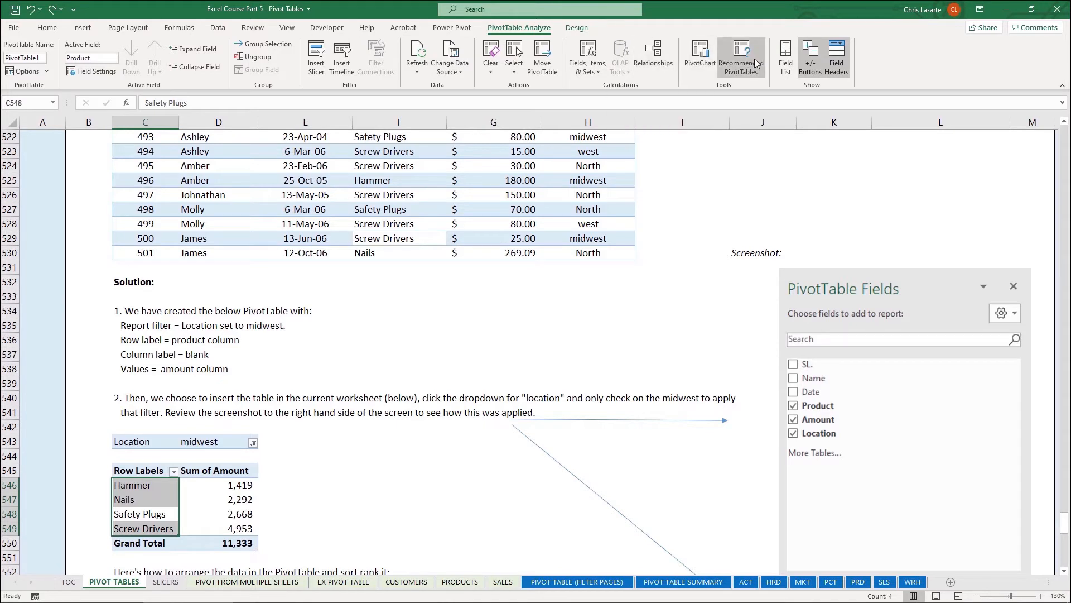
pyautogui.click(785, 62)
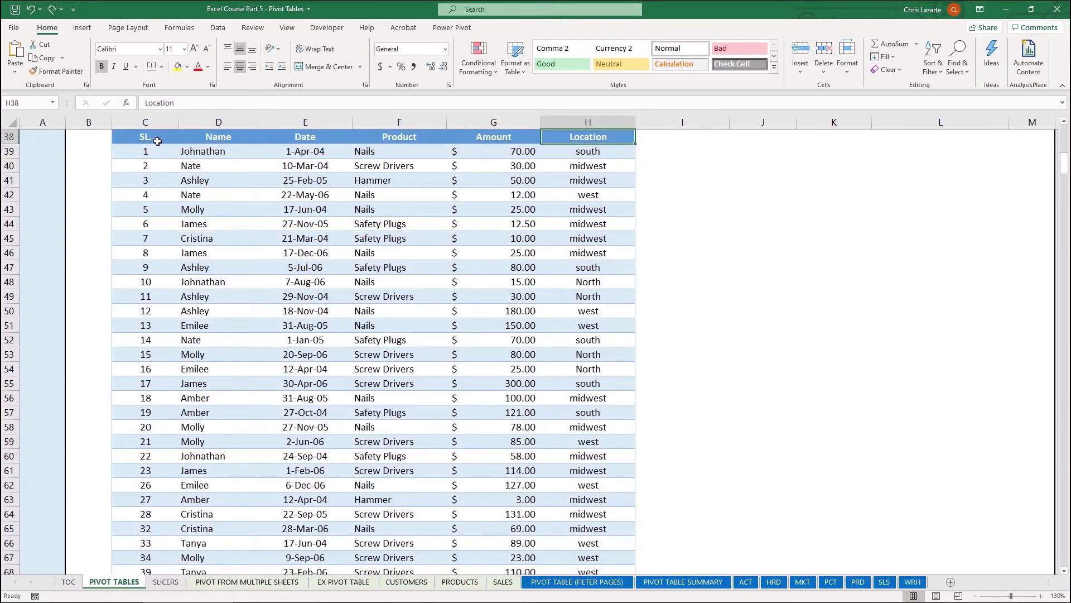
# - Check the SL., Name and Date headers of the sales table and go to the last row of the Date column
pyautogui.click(173, 137)
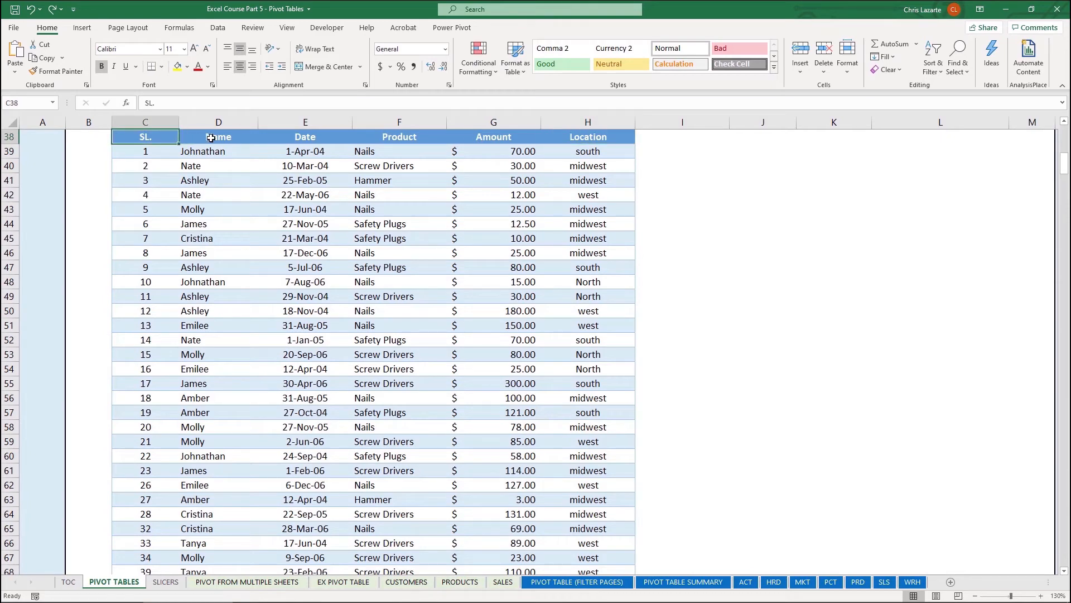
pyautogui.click(238, 137)
pyautogui.click(332, 139)
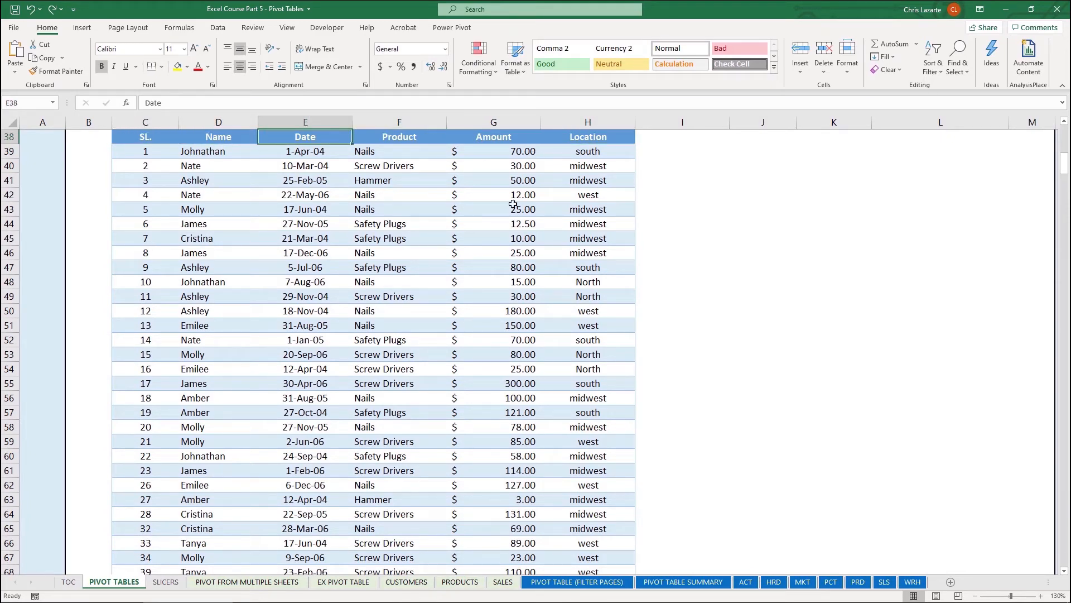
pyautogui.scroll(-6, 399, 358)
pyautogui.hotkey('ctrl', 'Down')
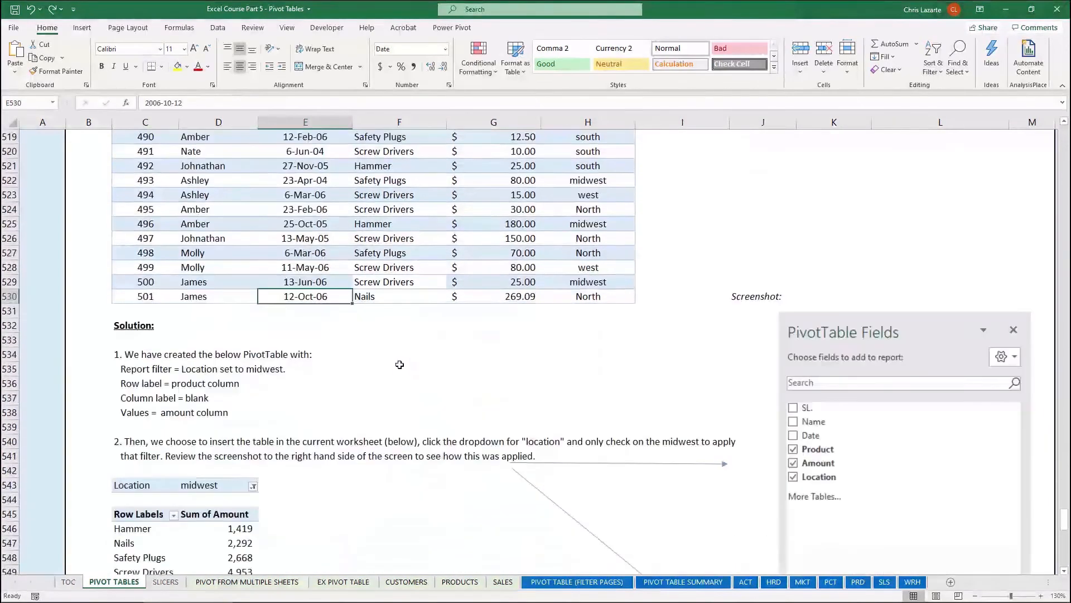
# - Select the midwest pivot table in the solution section and review its product row labels and Location report filter
pyautogui.click(210, 552)
pyautogui.scroll(-2, 210, 552)
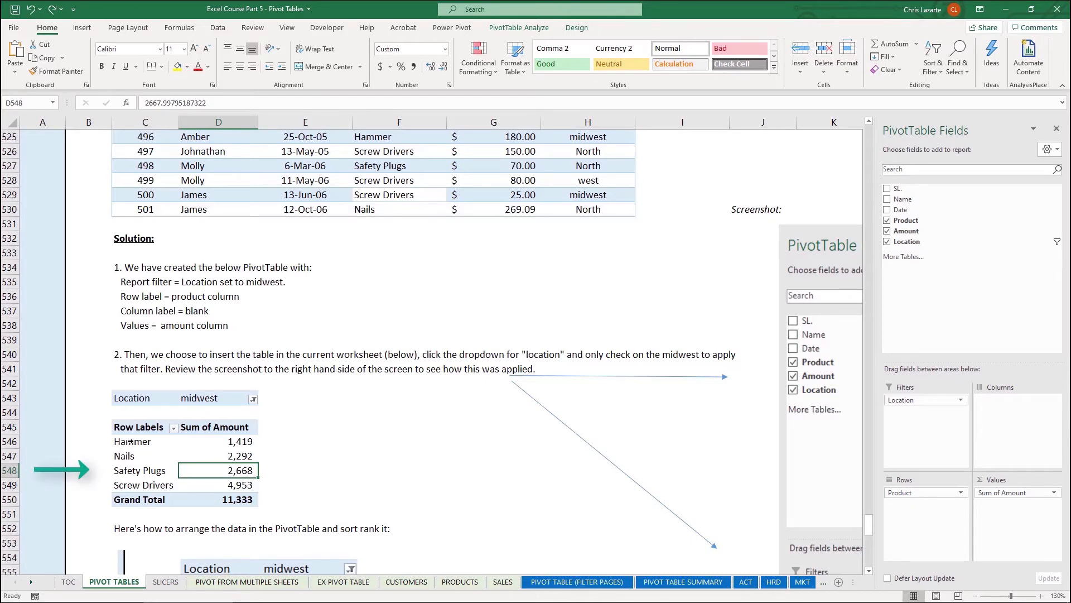
pyautogui.moveTo(139, 440); pyautogui.dragTo(143, 485)
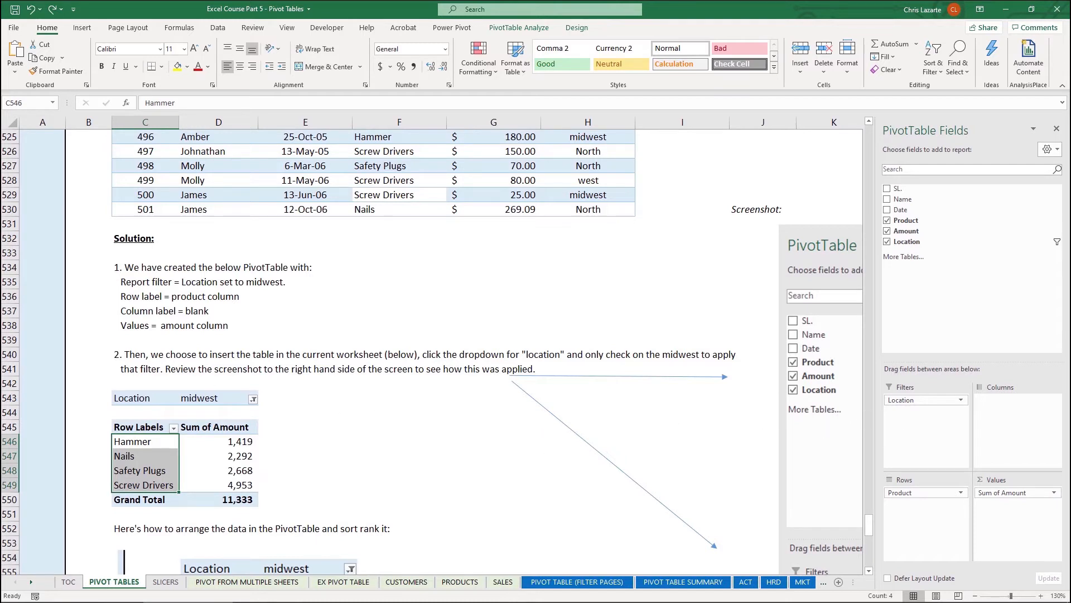
pyautogui.click(227, 400)
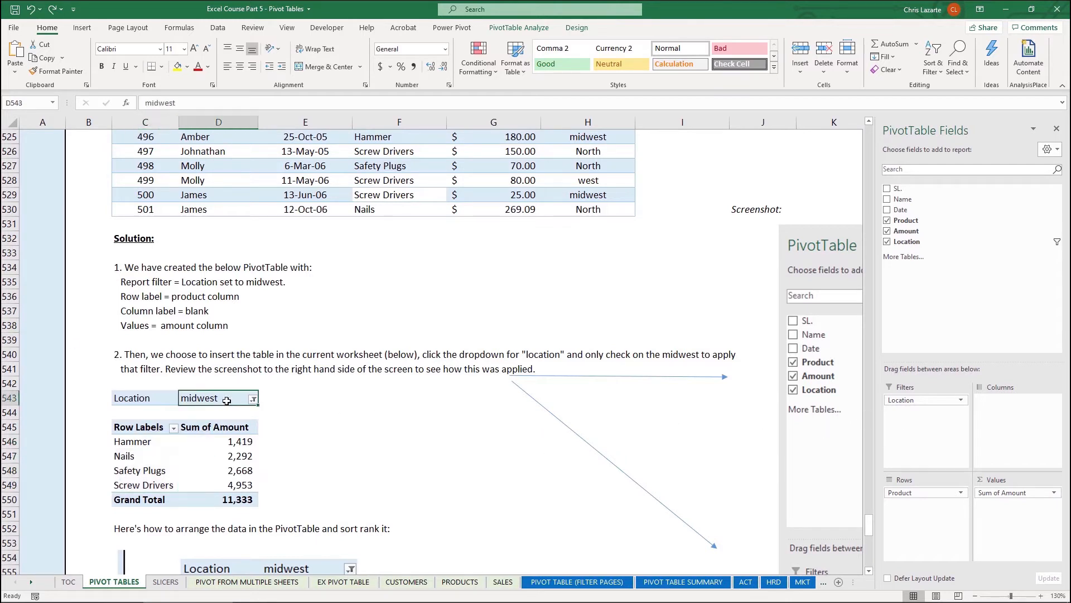
pyautogui.click(169, 402)
pyautogui.click(205, 403)
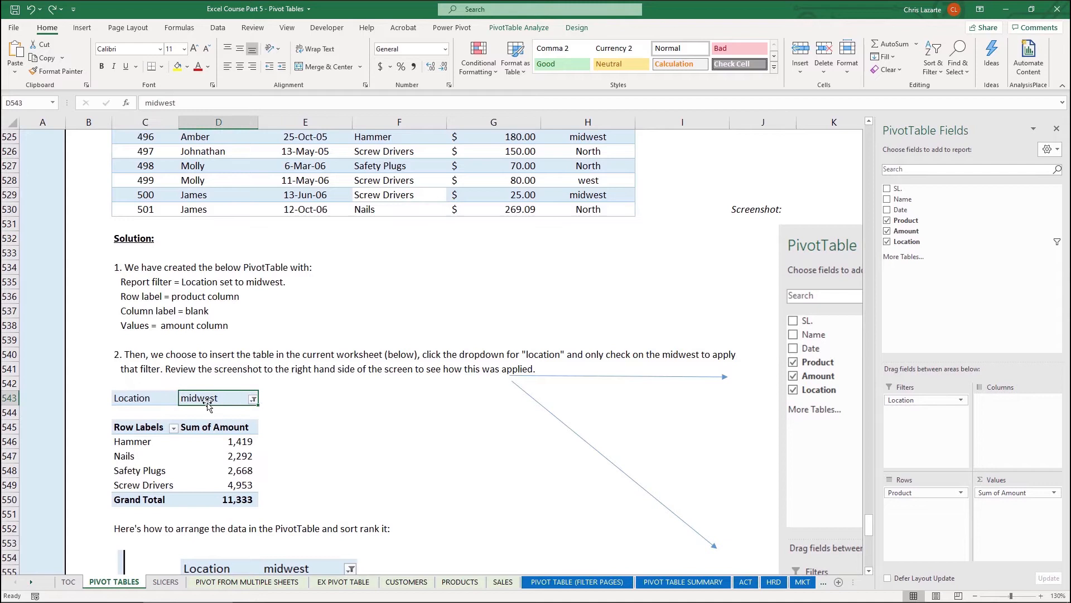
# - Add North, south and west to the pivot table's Location filter alongside midwest
pyautogui.click(254, 400)
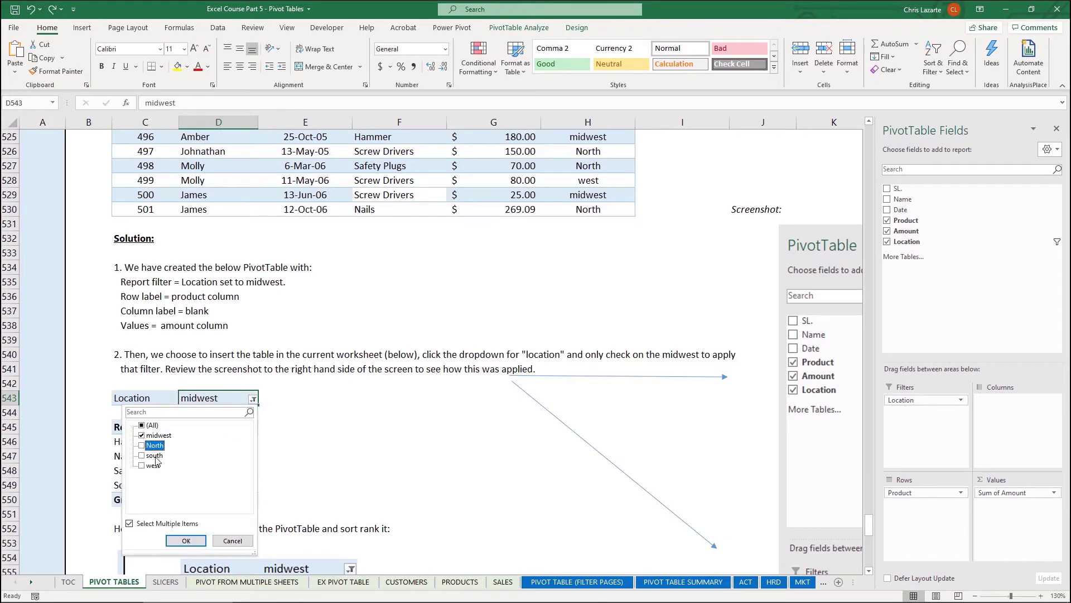
pyautogui.click(142, 447)
pyautogui.click(142, 455)
pyautogui.click(142, 465)
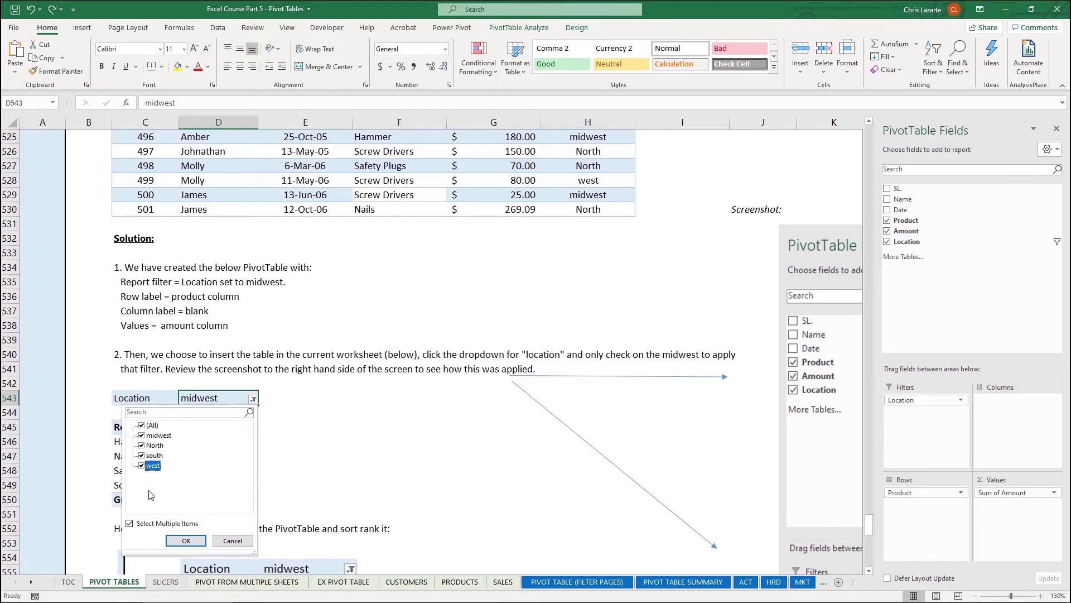
pyautogui.click(170, 539)
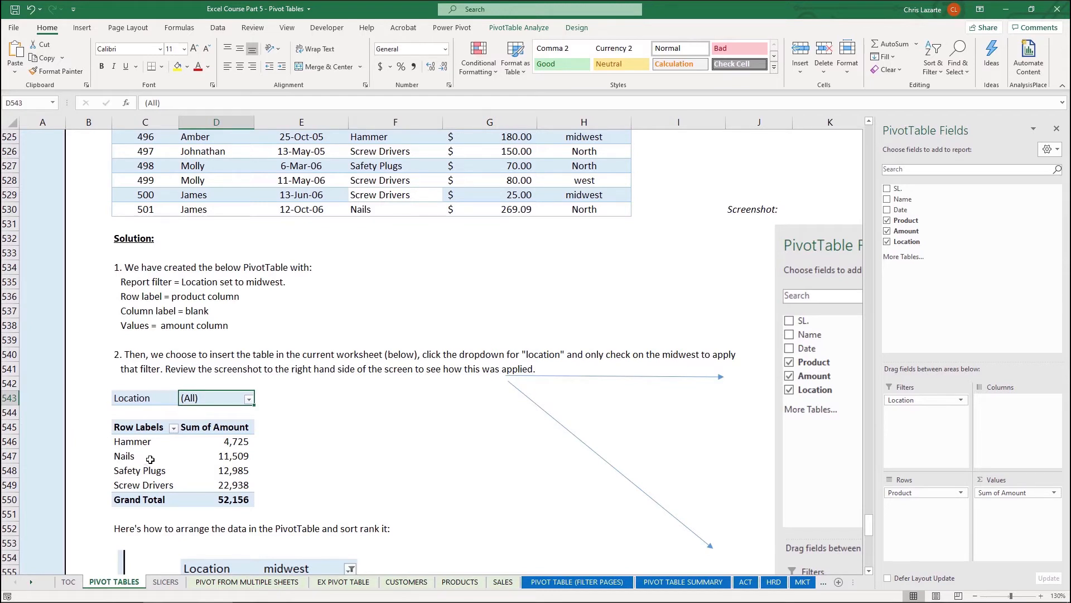
# - Filter the pivot table's Location to North only and select the amounts of the four products
pyautogui.click(249, 400)
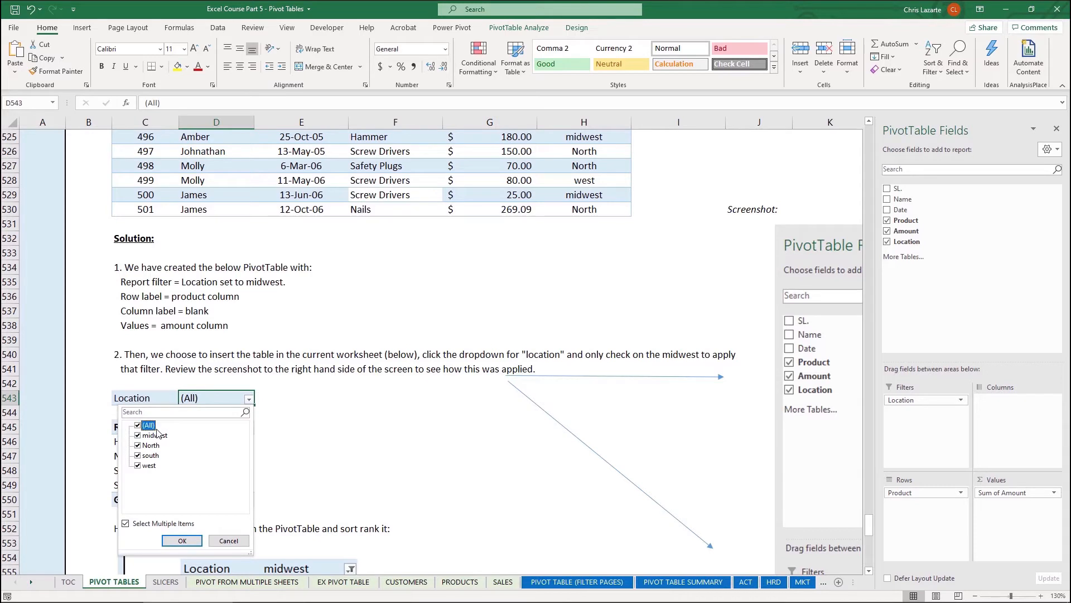
pyautogui.click(137, 425)
pyautogui.click(152, 446)
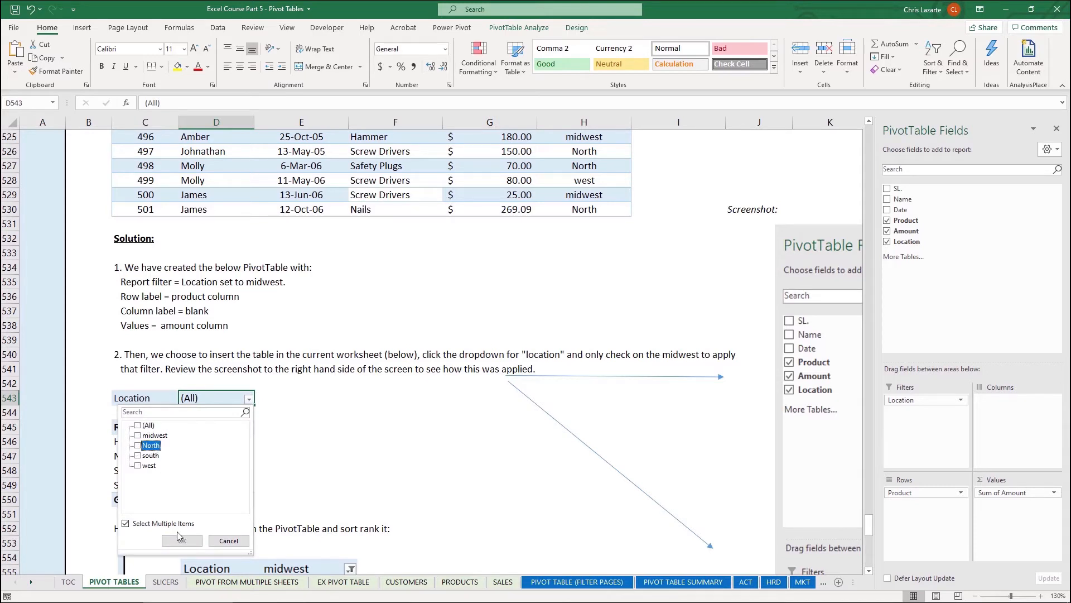
pyautogui.click(181, 539)
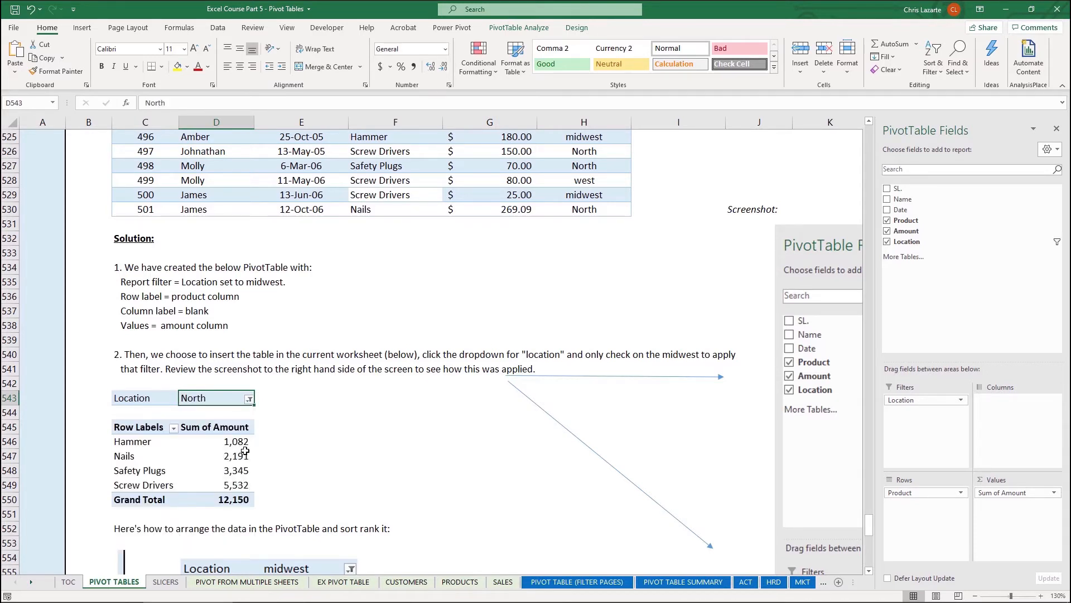
pyautogui.moveTo(243, 441); pyautogui.dragTo(243, 487)
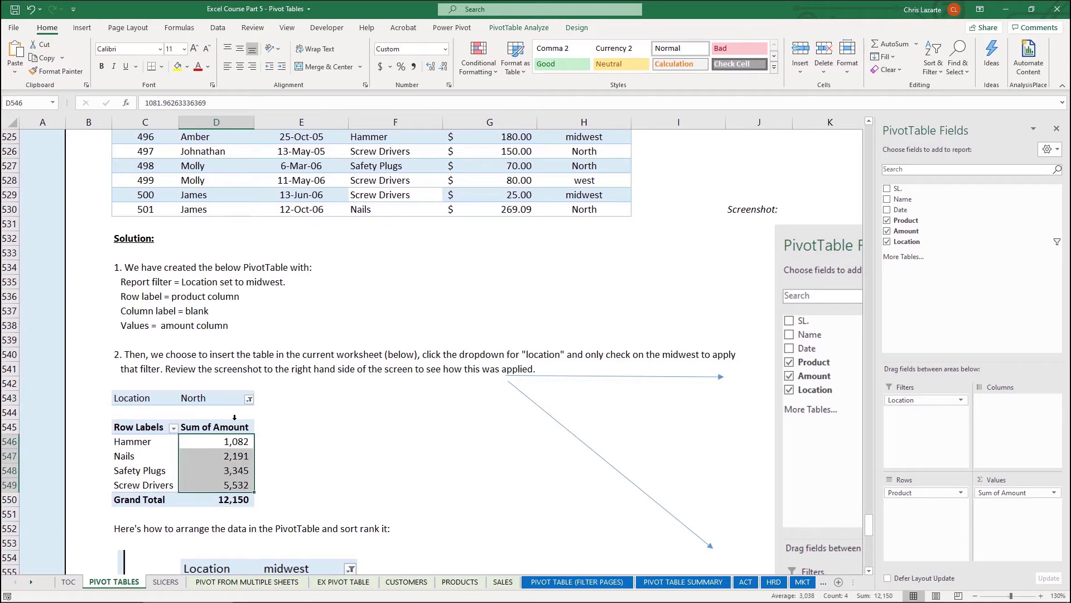
# - Summarize the pivot table's Amount values by Count, and switch the calculation to Average
pyautogui.scroll(-1, 290, 385)
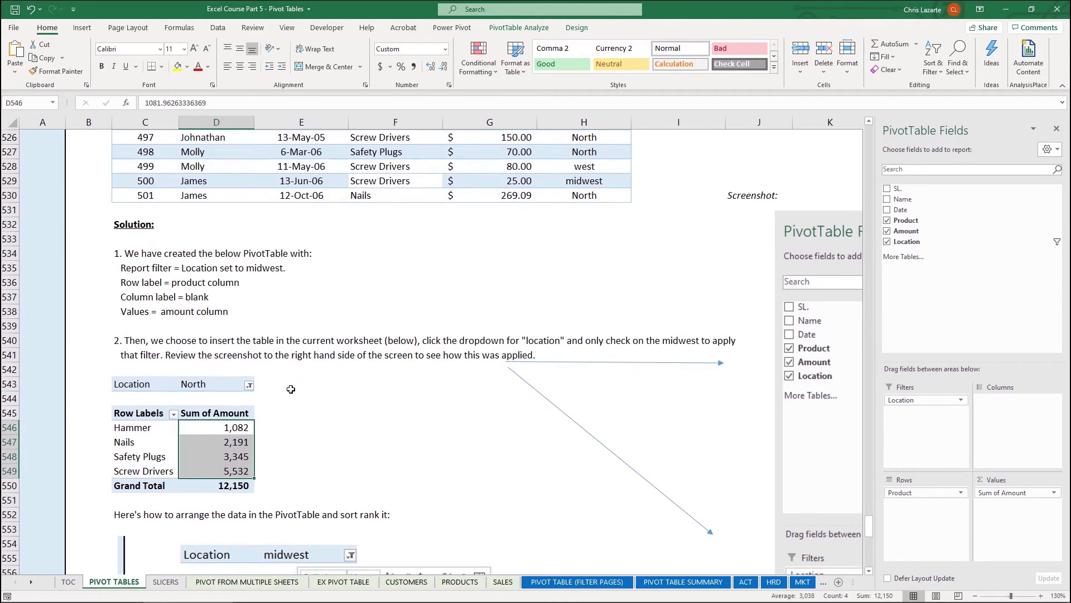
pyautogui.scroll(-4, 290, 391)
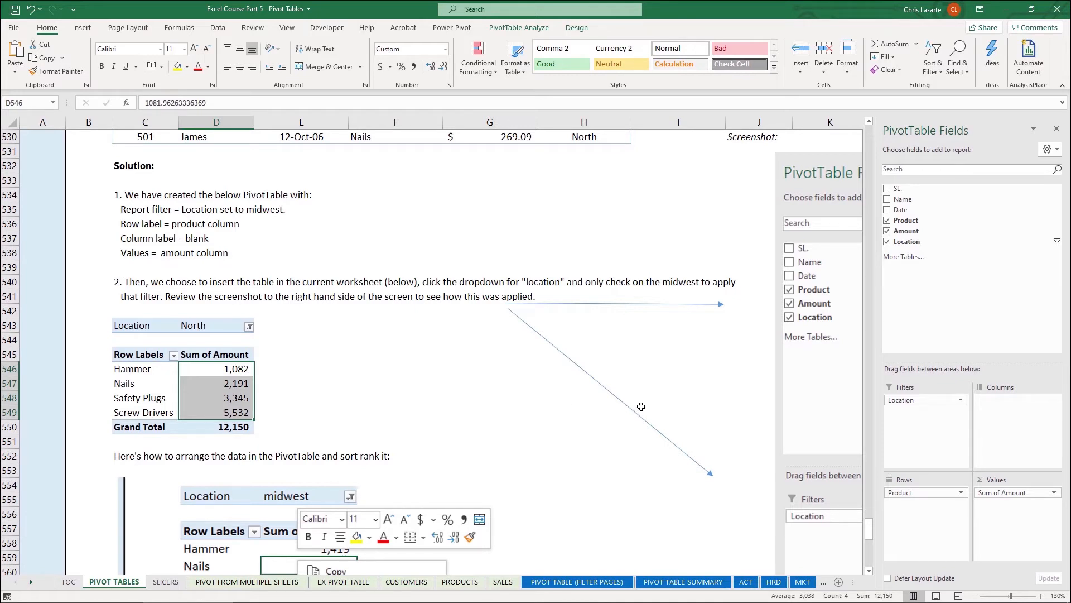
pyautogui.click(1015, 494)
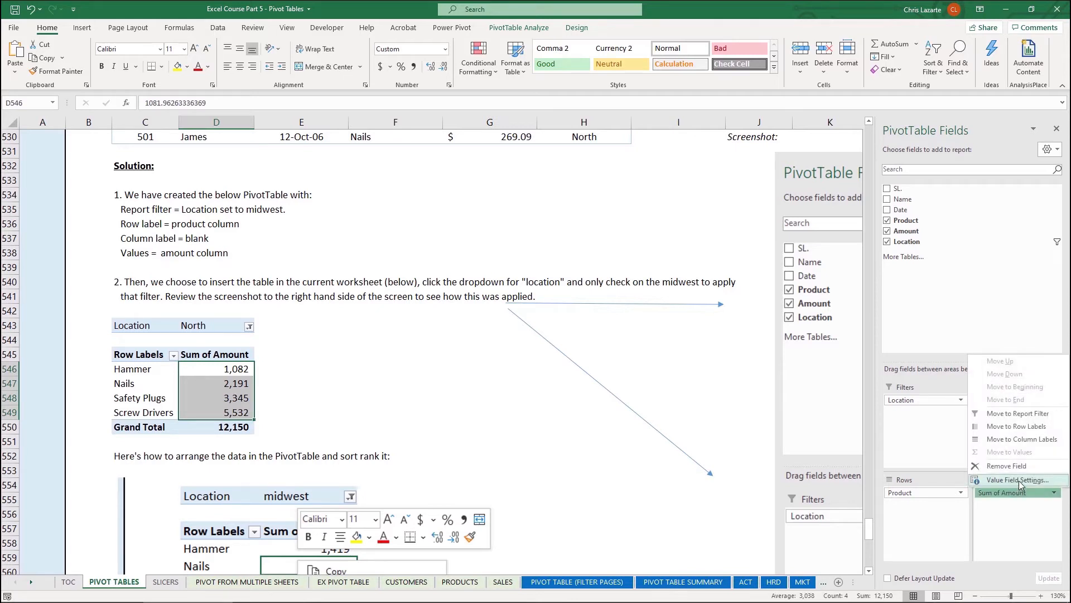
pyautogui.click(1019, 481)
pyautogui.moveTo(829, 208); pyautogui.dragTo(654, 205)
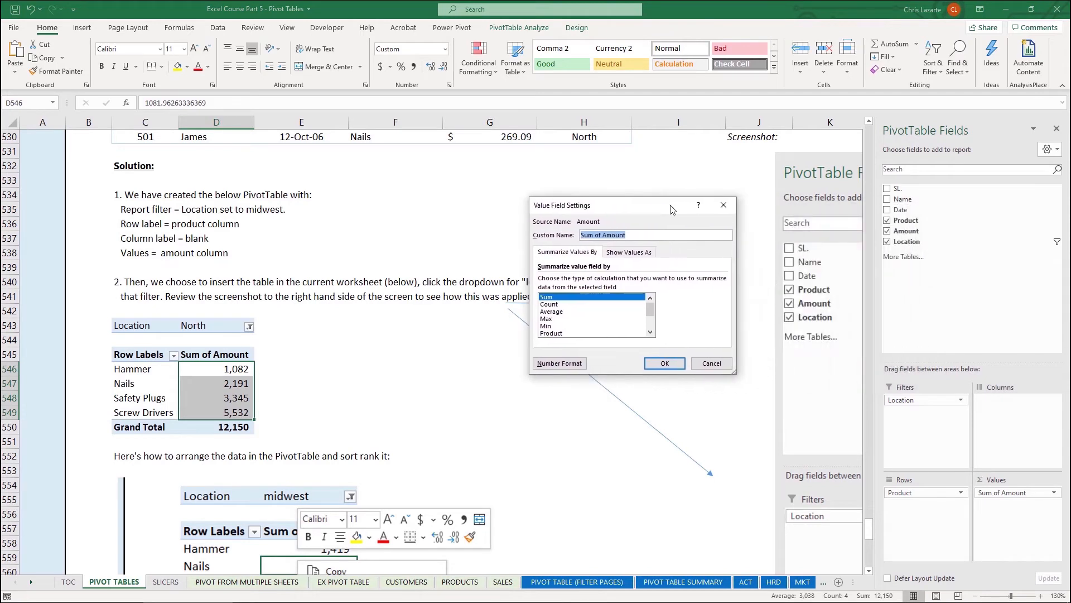
pyautogui.click(593, 304)
pyautogui.click(669, 363)
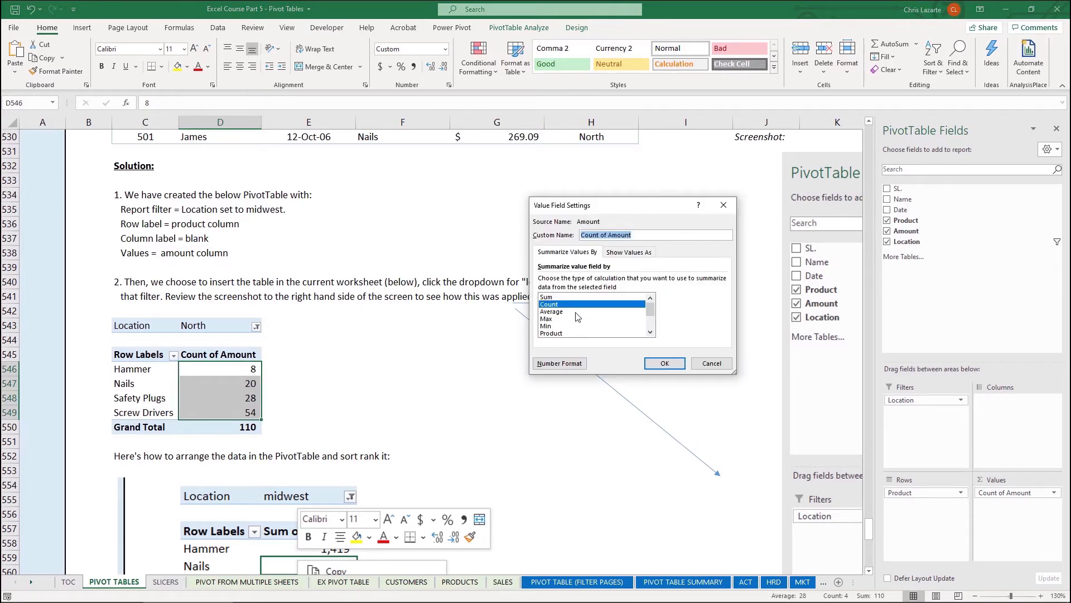
pyautogui.click(570, 313)
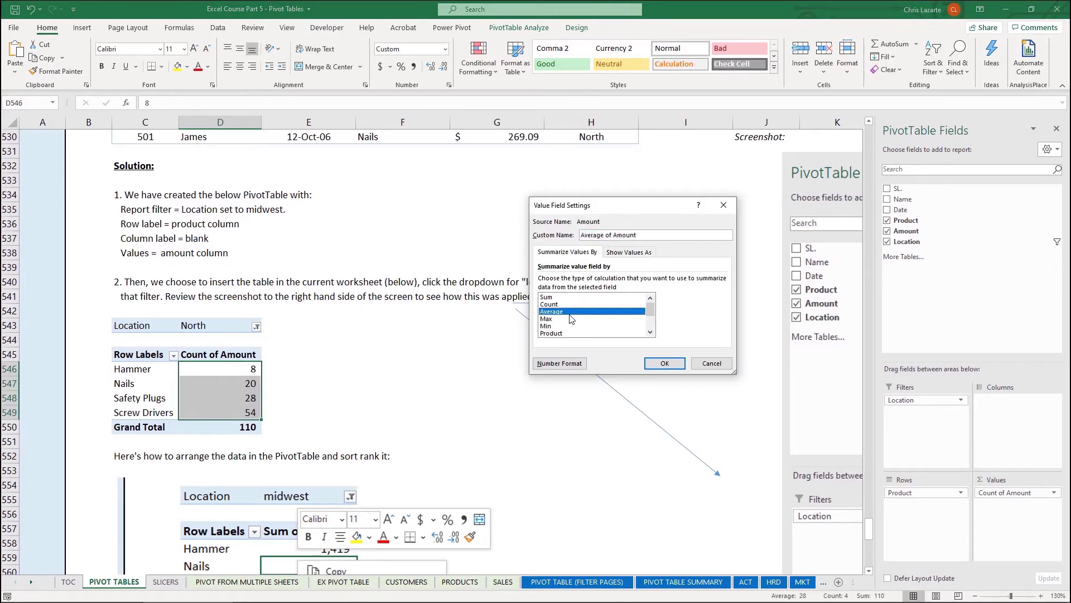
pyautogui.press('Return')
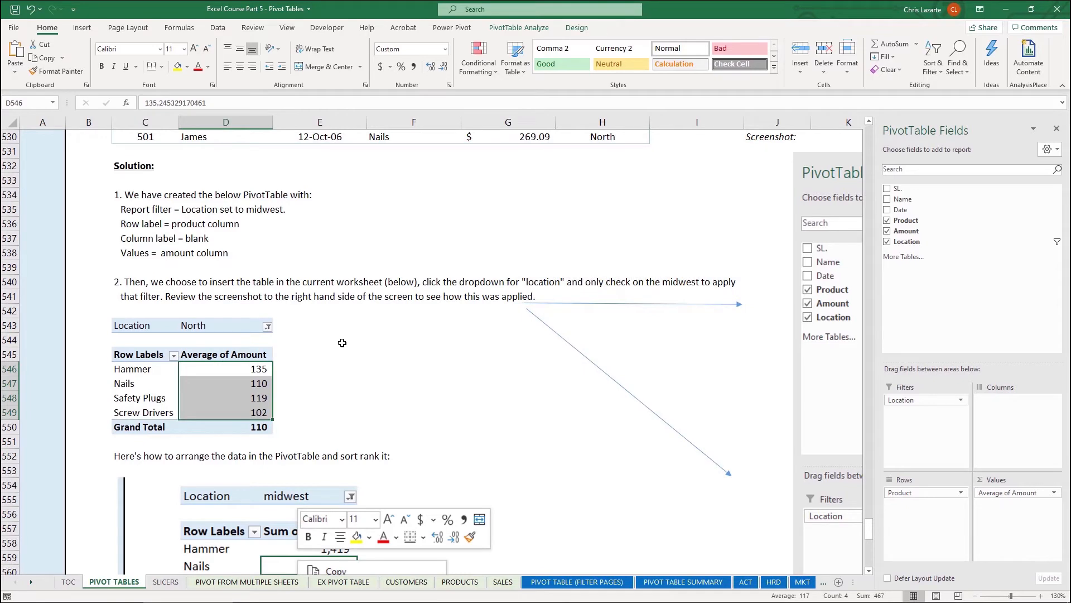
# - Browse the other summary calculations for the Amount field, including Max and Product, and set it back to Sum
pyautogui.click(986, 494)
pyautogui.click(998, 483)
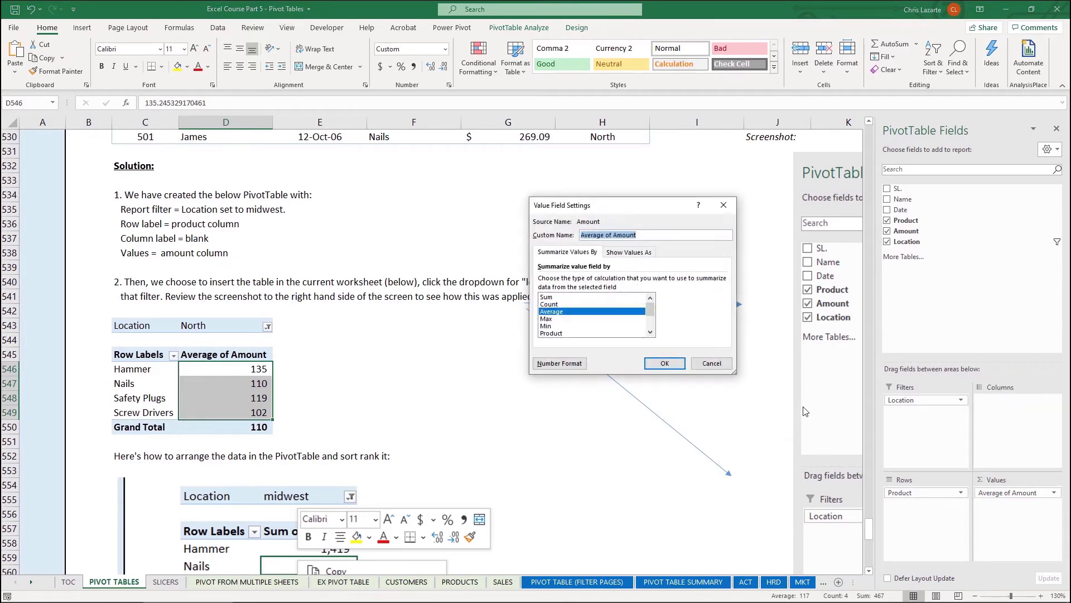
pyautogui.click(578, 326)
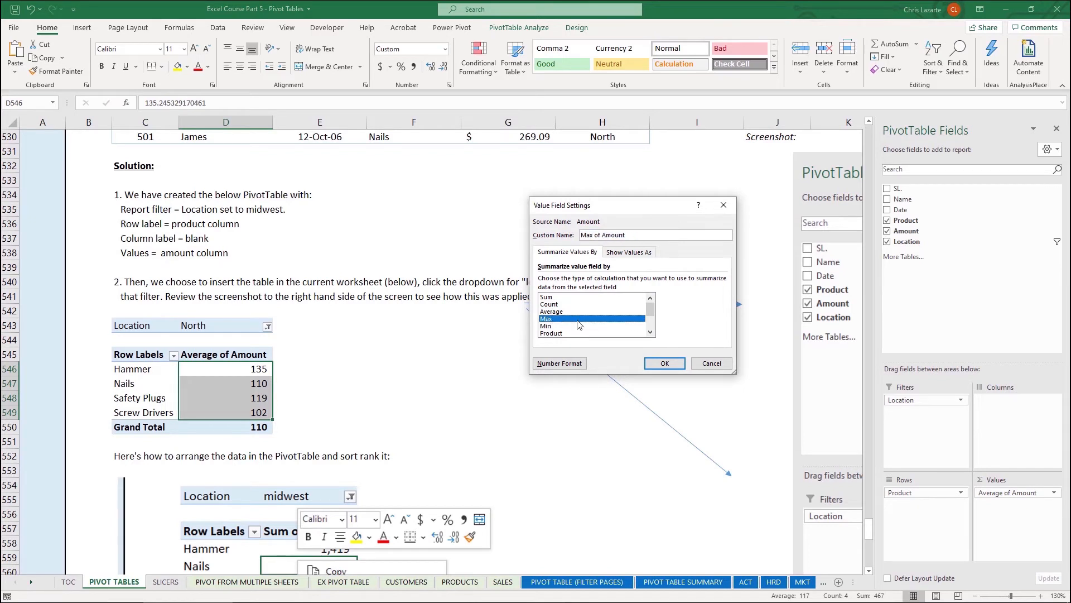
pyautogui.click(573, 333)
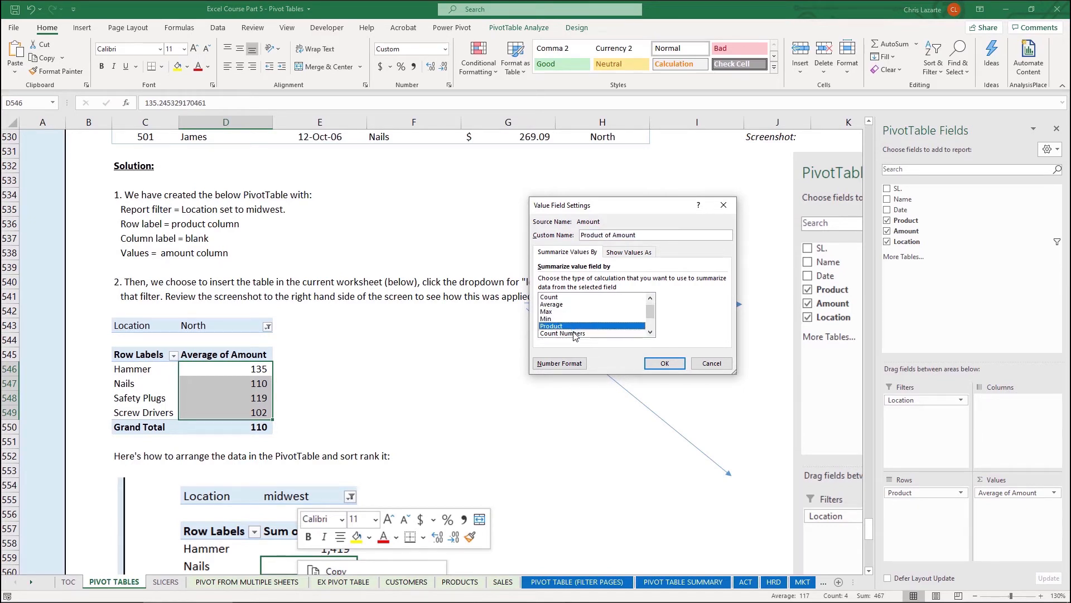
pyautogui.scroll(-2, 582, 317)
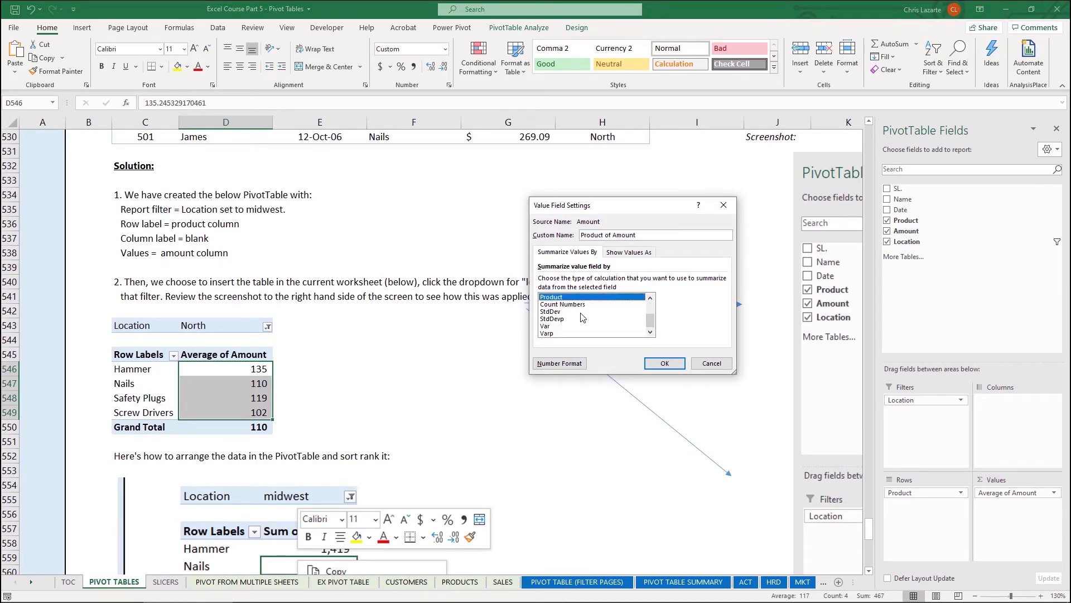
pyautogui.scroll(2, 582, 317)
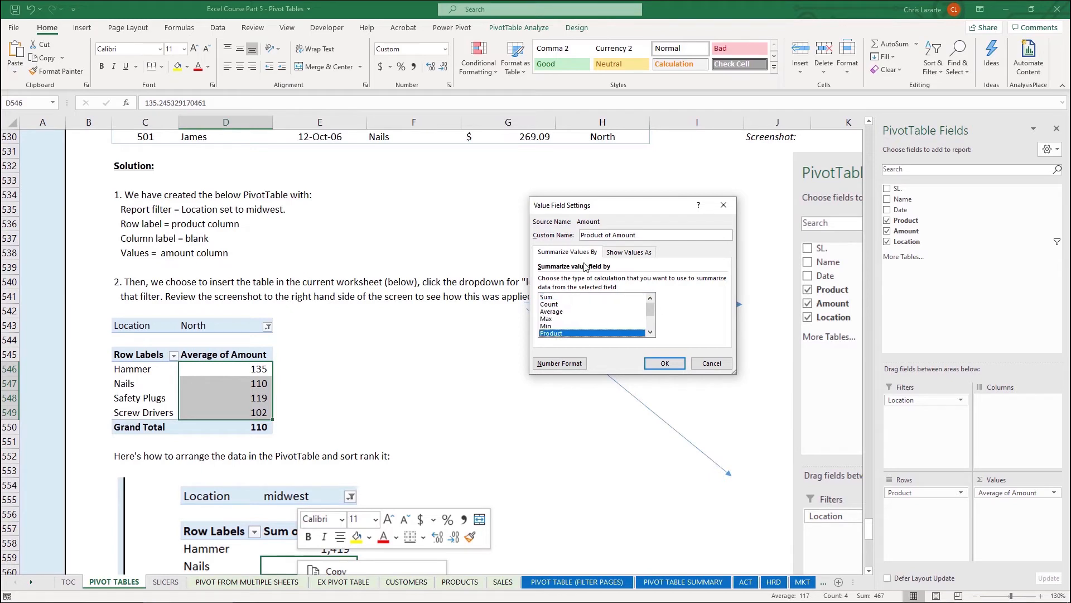
pyautogui.click(564, 297)
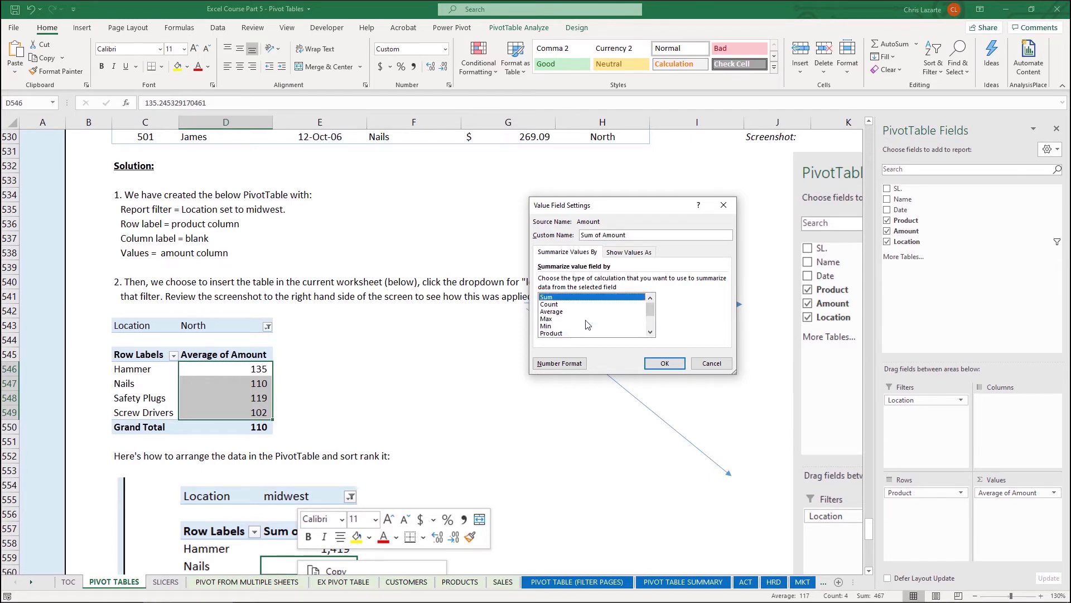
pyautogui.click(665, 364)
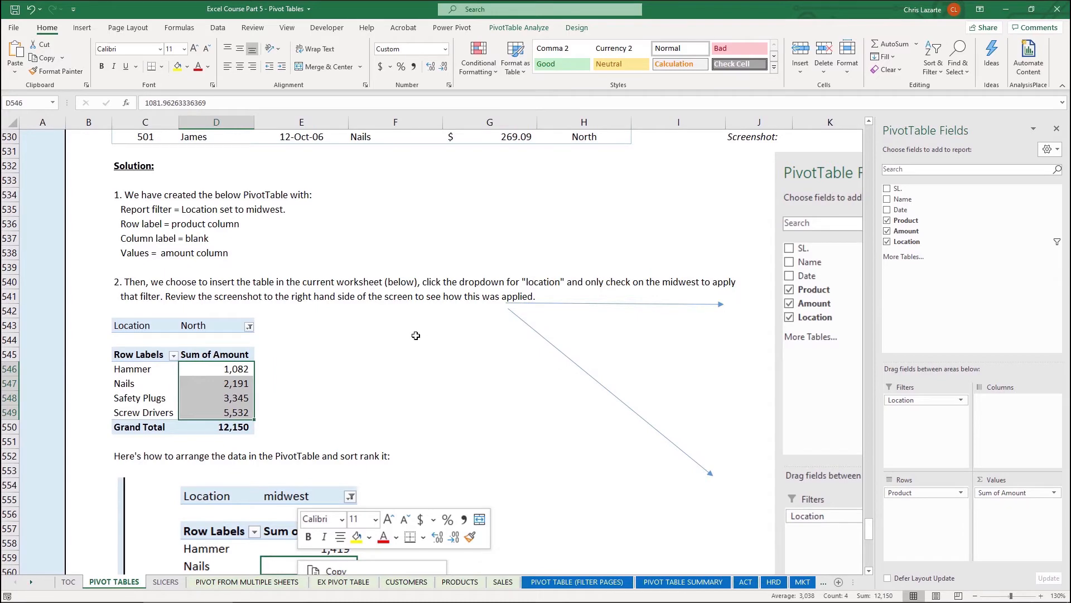
# - Show the pivot table's Sum of Amount values as % of Grand Total
pyautogui.scroll(-1, 374, 416)
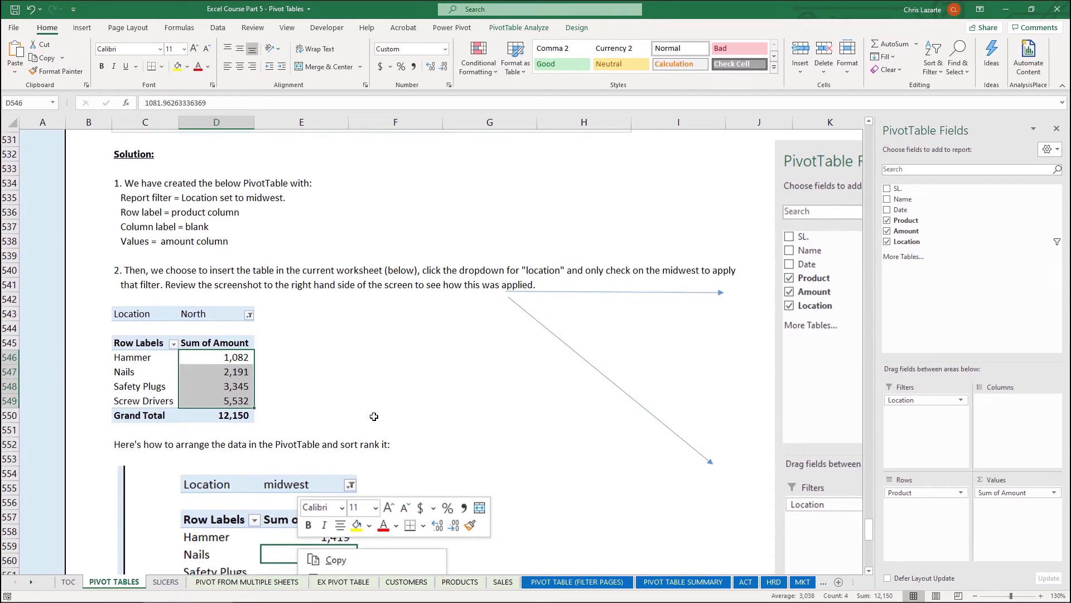
pyautogui.scroll(-1, 373, 417)
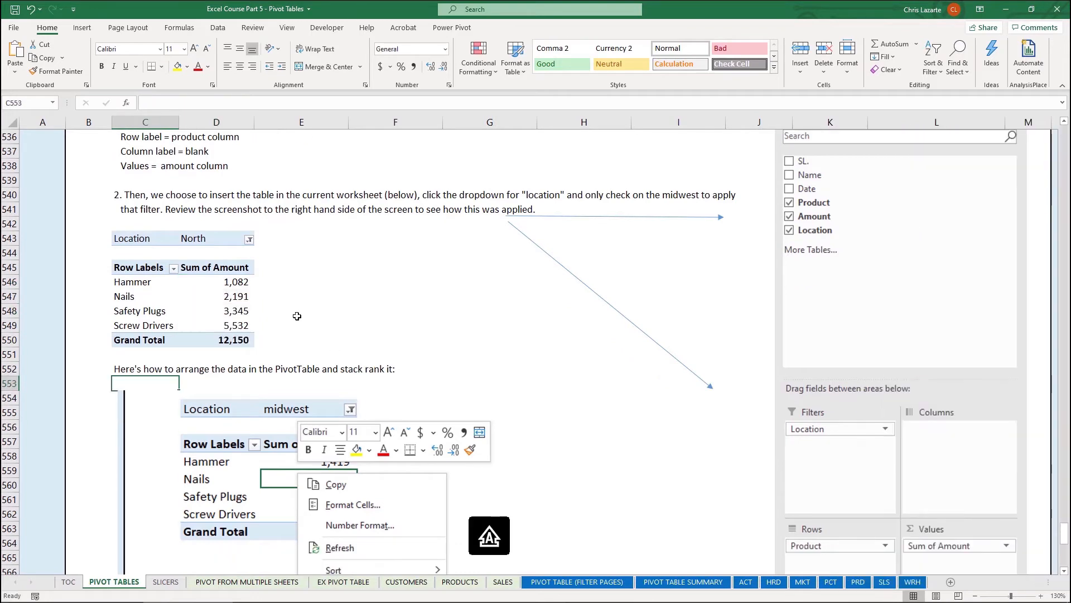
pyautogui.click(226, 311)
pyautogui.scroll(-1, 201, 307)
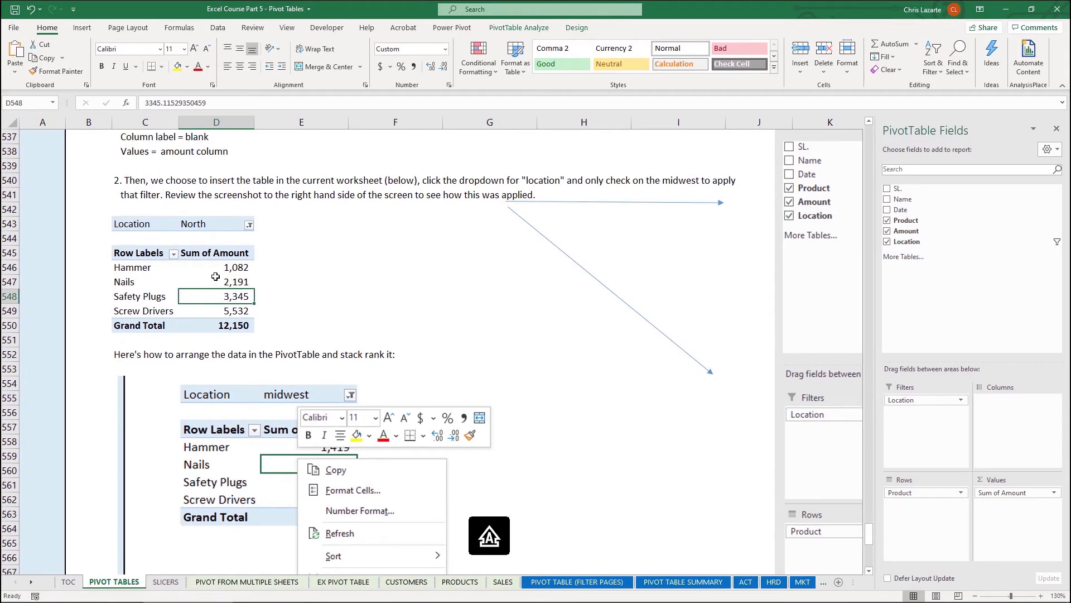
pyautogui.scroll(-1, 216, 276)
pyautogui.rightClick(223, 251)
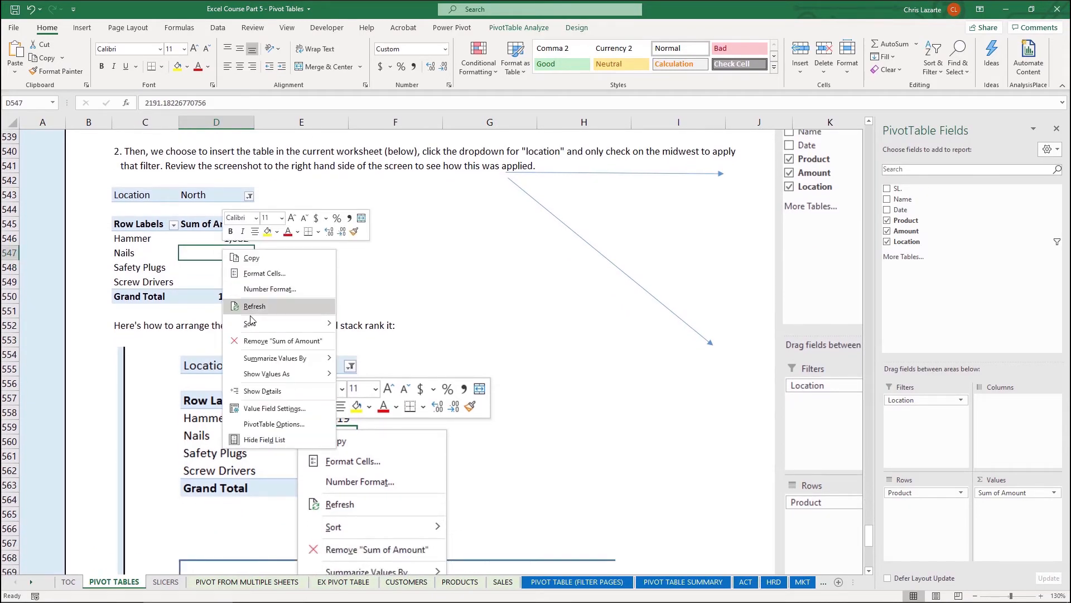
pyautogui.moveTo(254, 374)
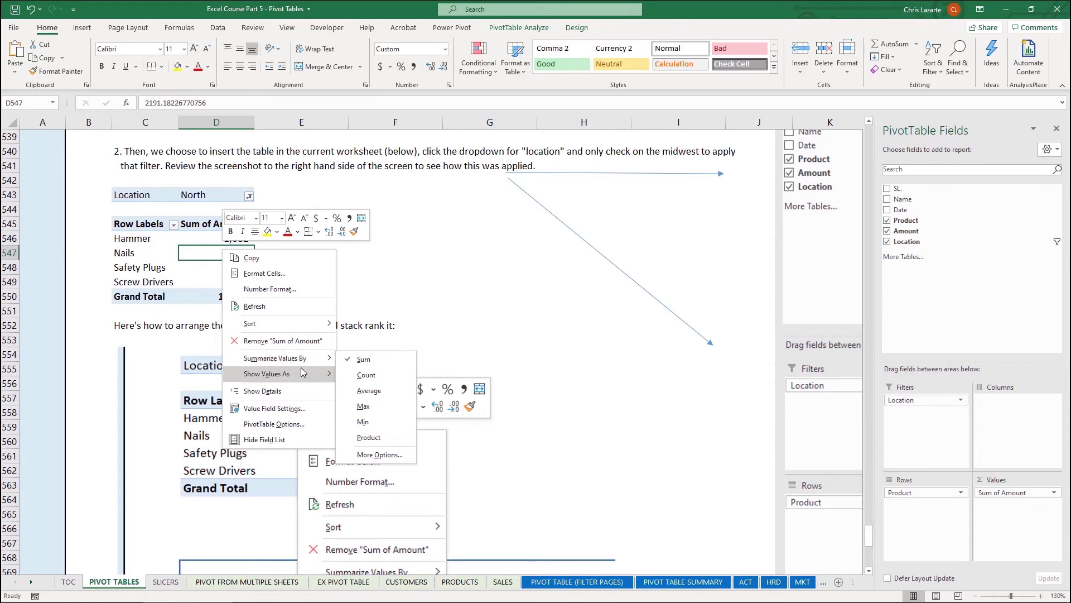
pyautogui.moveTo(304, 371)
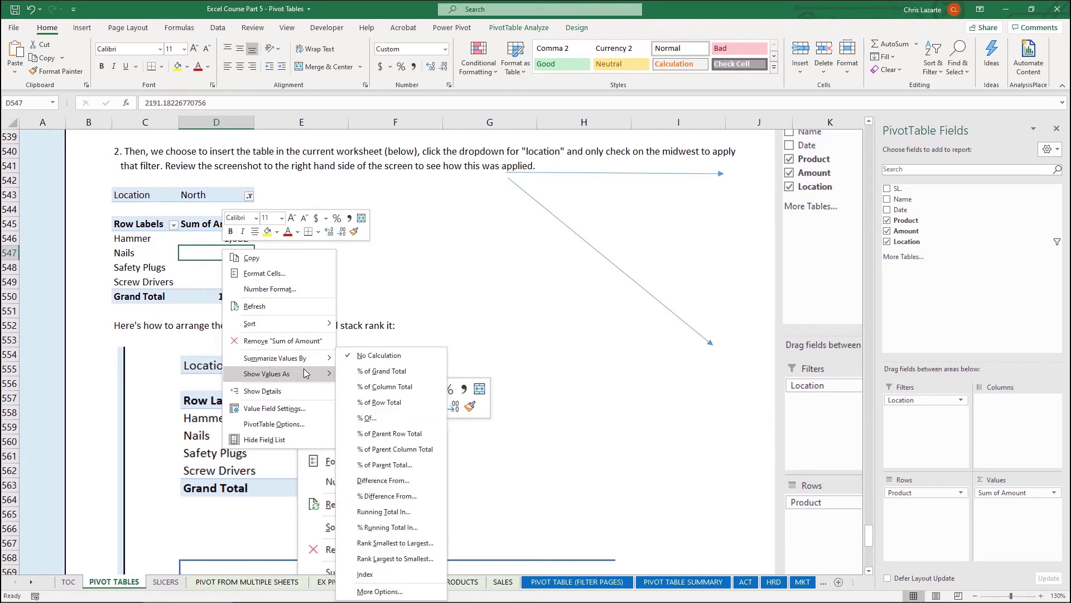
pyautogui.click(396, 378)
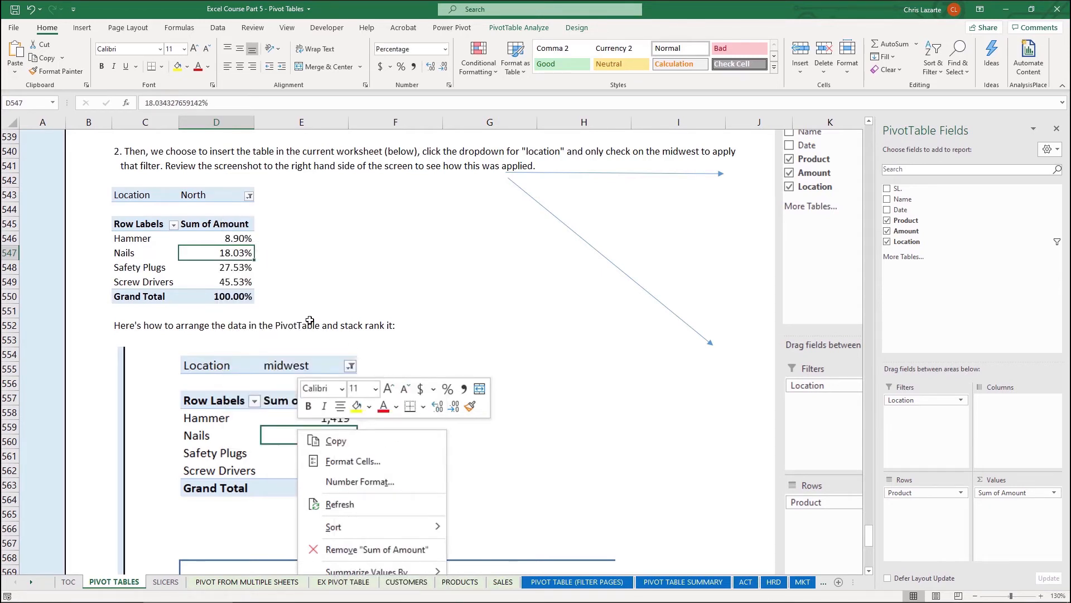
# - Show the pivot table's Sum of Amount values as Rank Smallest to Largest with Product as the base field
pyautogui.rightClick(232, 269)
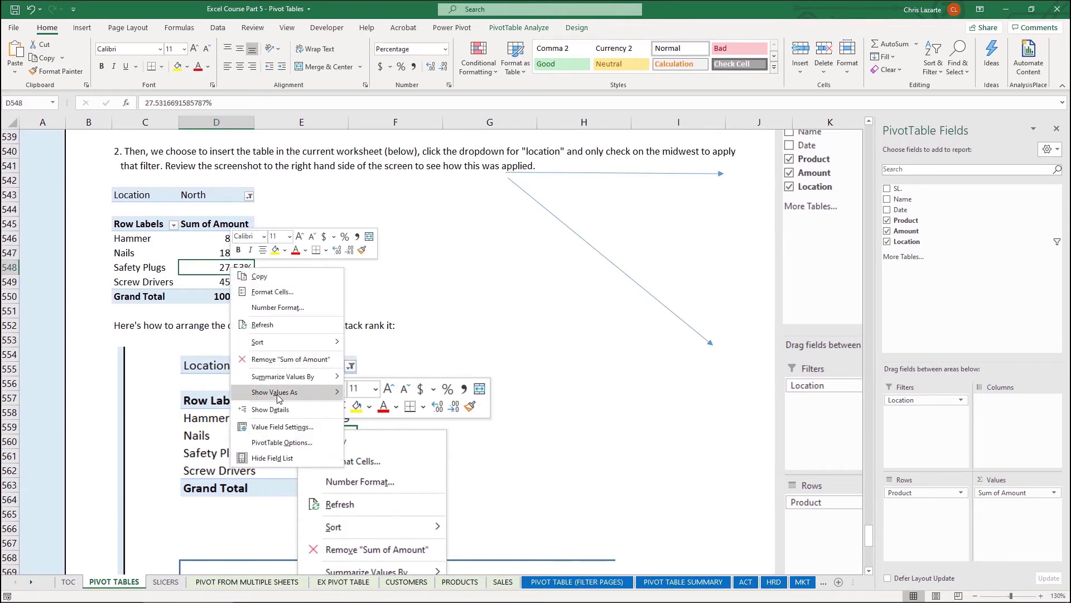
pyautogui.moveTo(278, 393)
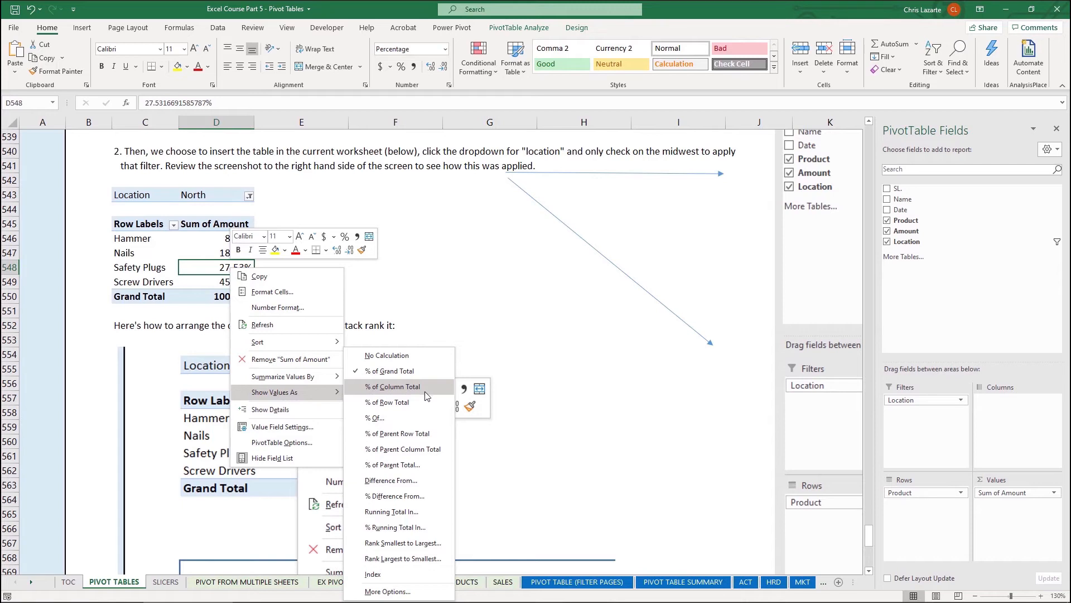
pyautogui.click(406, 544)
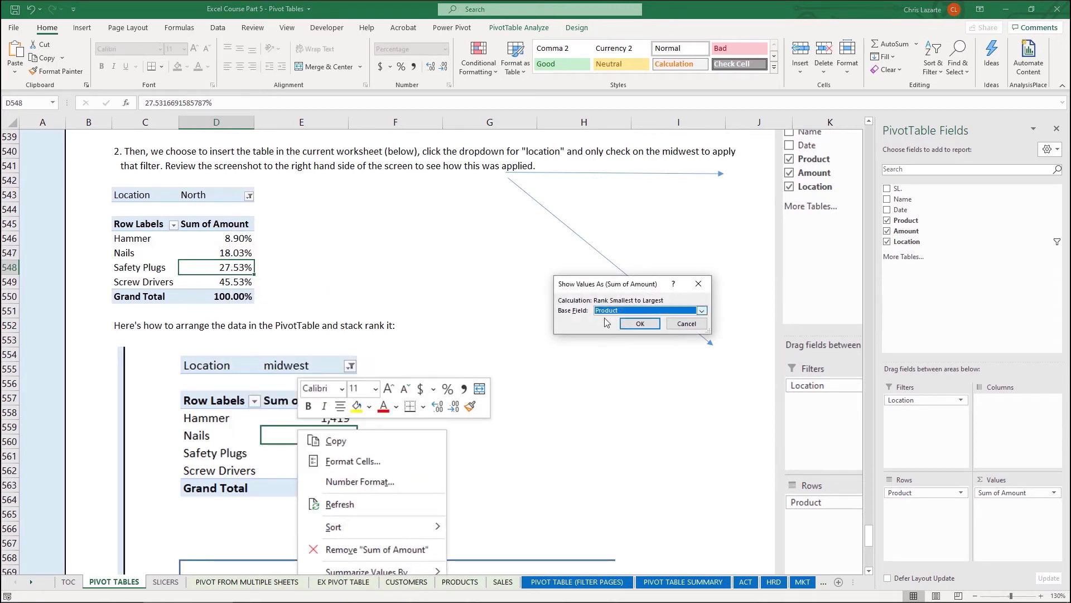
pyautogui.click(640, 324)
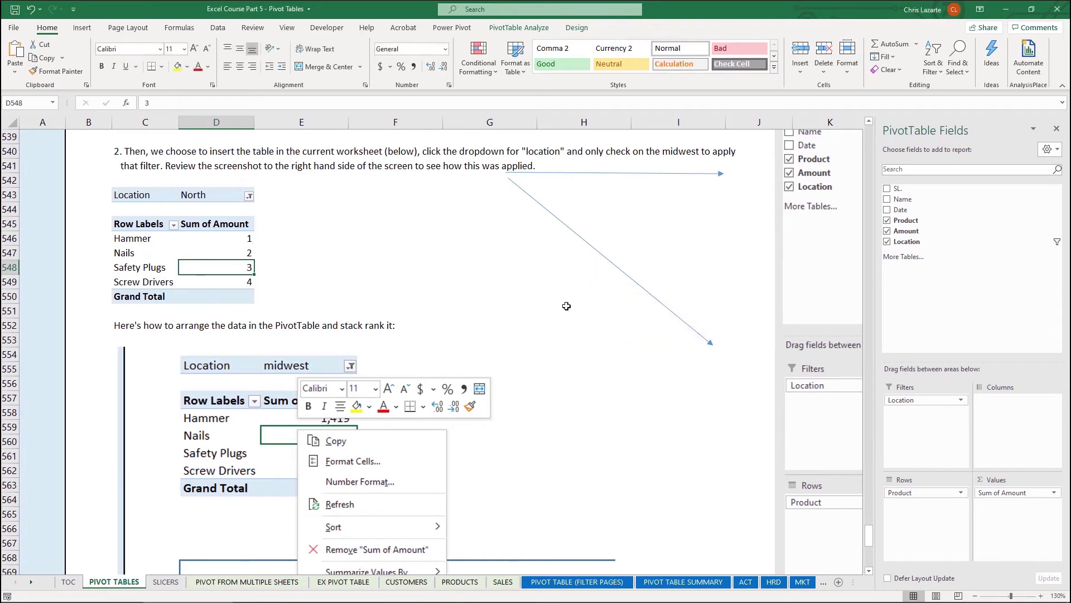
pyautogui.moveTo(225, 250)
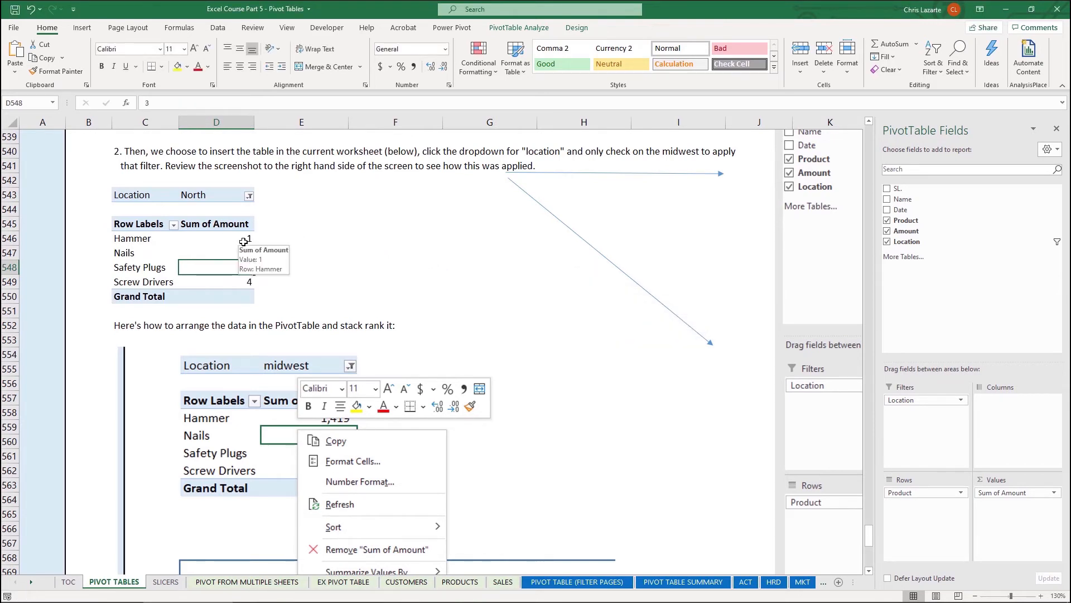
pyautogui.hotkey('ctrl', 'z')
pyautogui.hotkey('ctrl', 'y')
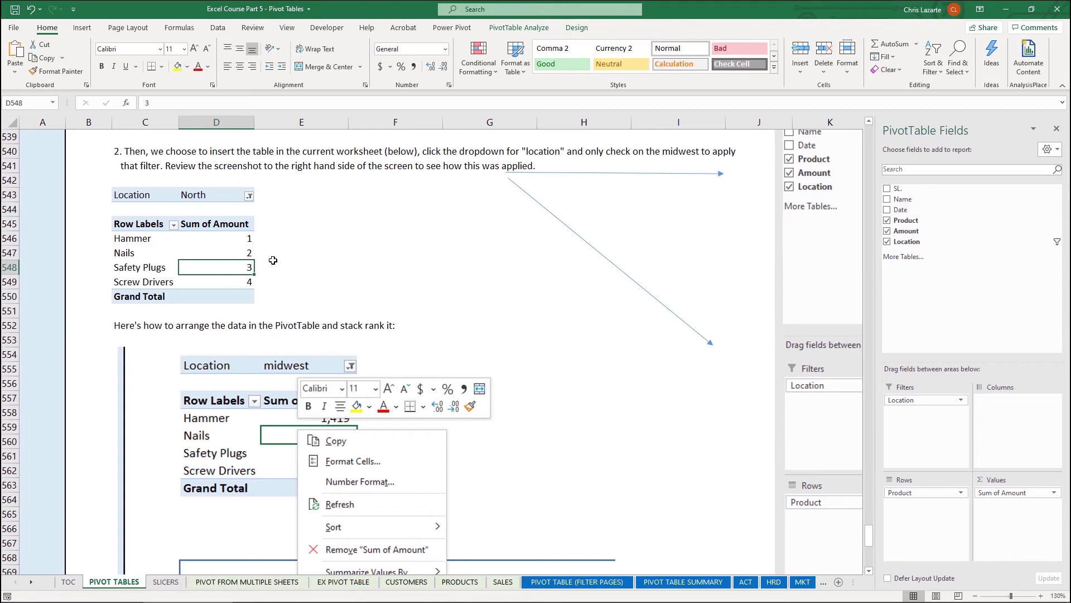
# - Switch the Sum of Amount values to Rank Largest to Smallest, based on the Product field
pyautogui.rightClick(217, 252)
pyautogui.moveTo(256, 377)
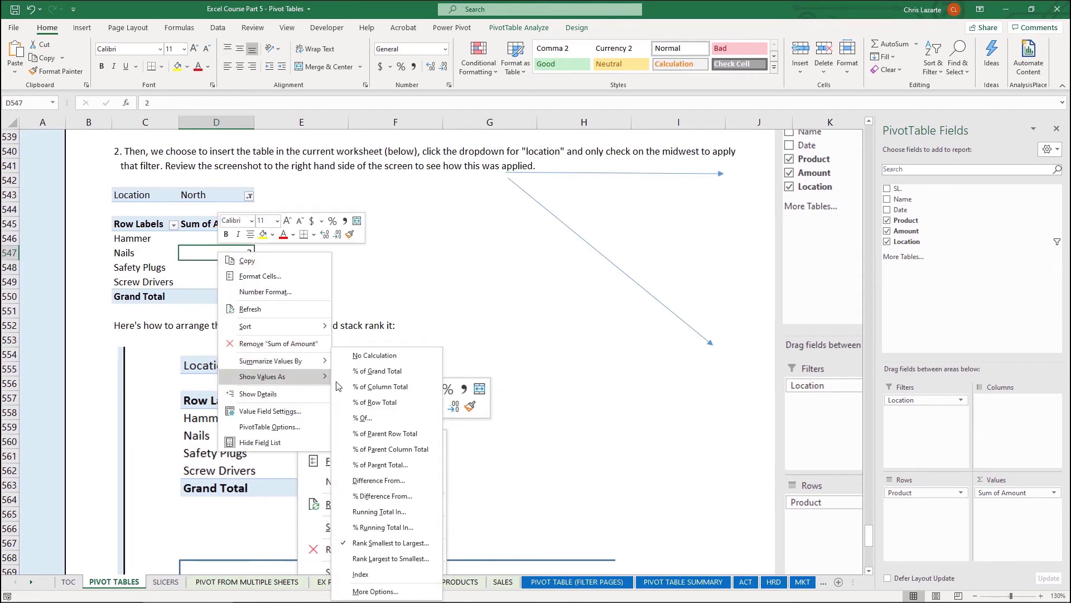
pyautogui.click(353, 559)
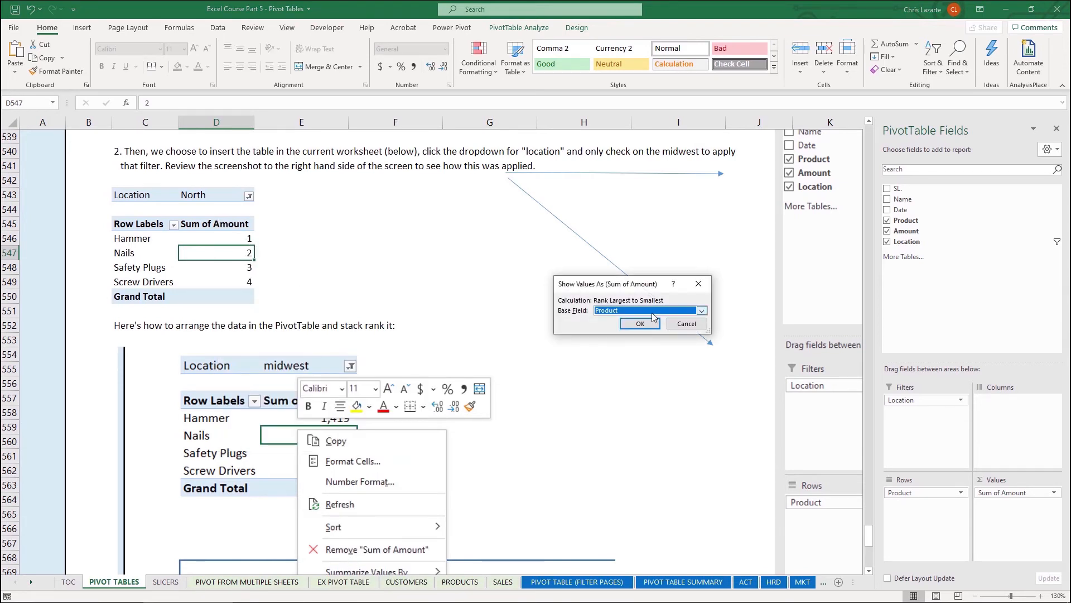
pyautogui.click(640, 323)
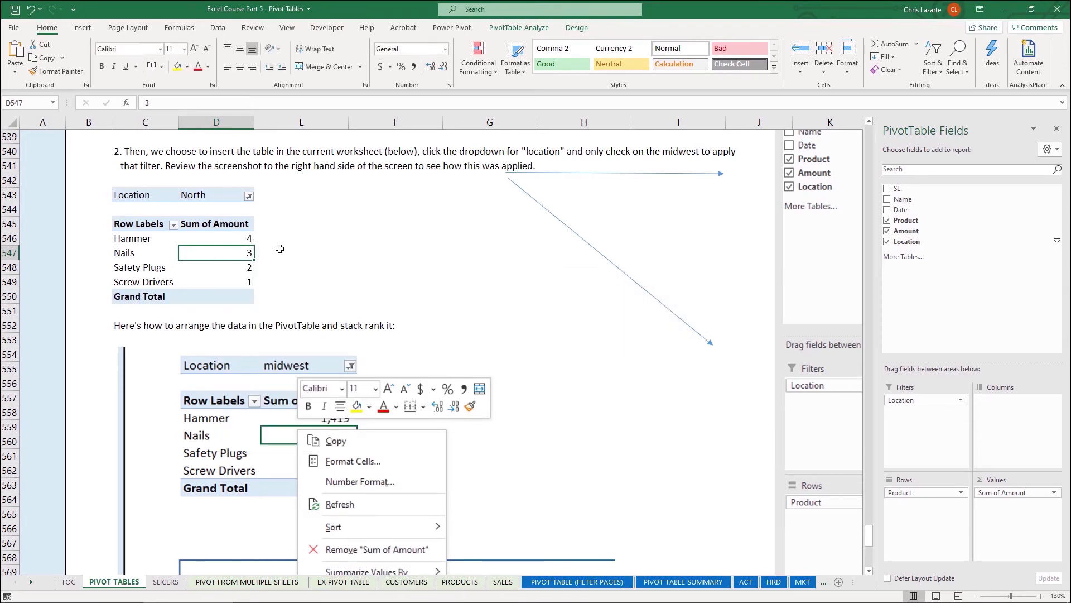
# - Set the Sum of Amount values back to No Calculation and format them, including the grand total, as Accounting dollars without decimals
pyautogui.rightClick(237, 255)
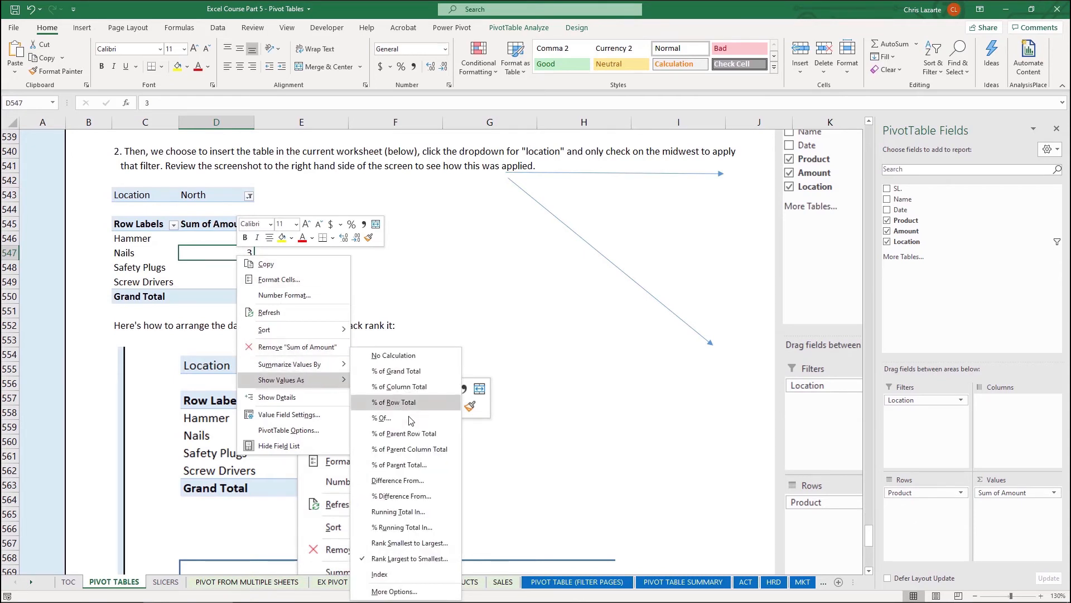
pyautogui.click(425, 354)
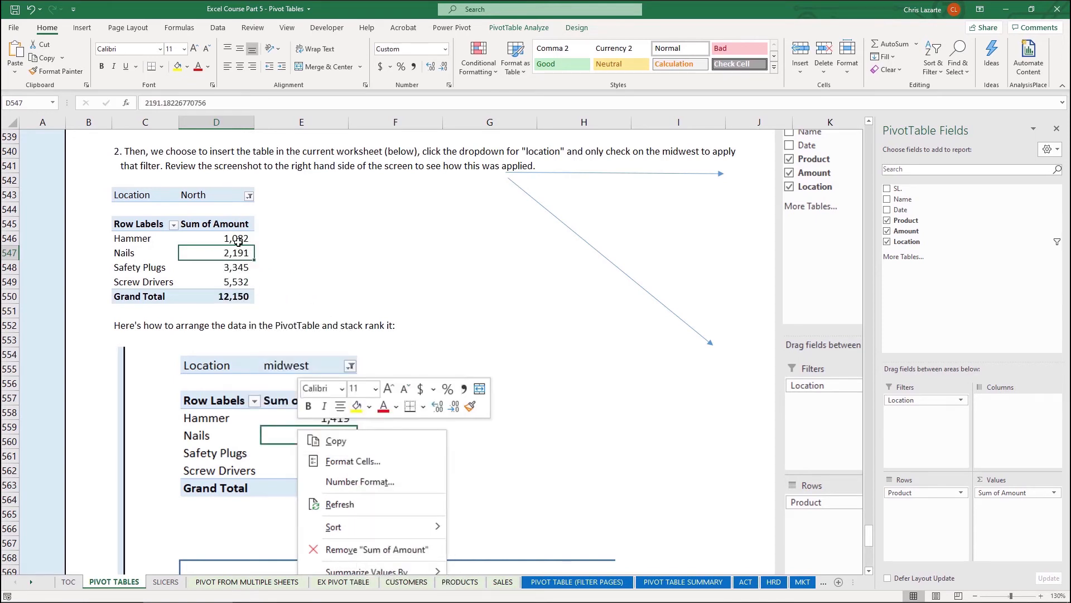
pyautogui.moveTo(237, 239); pyautogui.dragTo(234, 297)
pyautogui.click(381, 67)
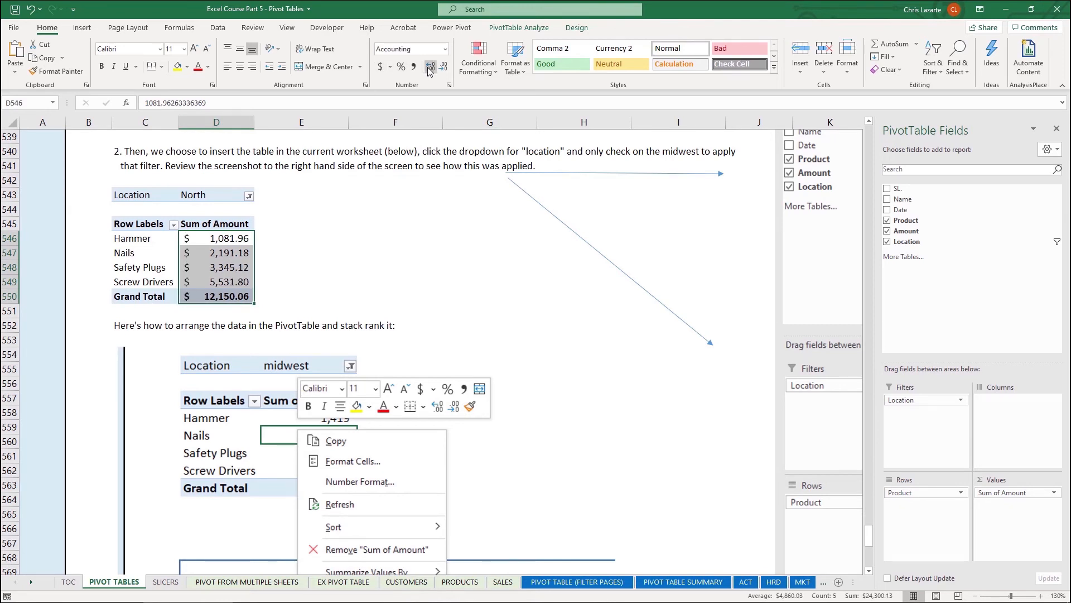
pyautogui.click(431, 66)
pyautogui.click(443, 66)
pyautogui.click(443, 66)
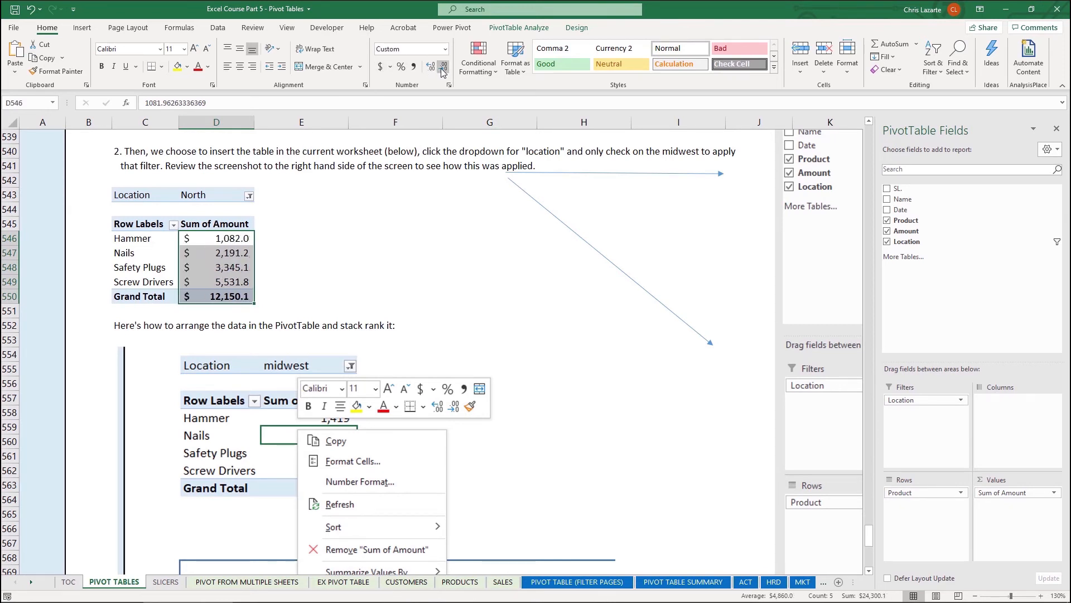
pyautogui.click(443, 68)
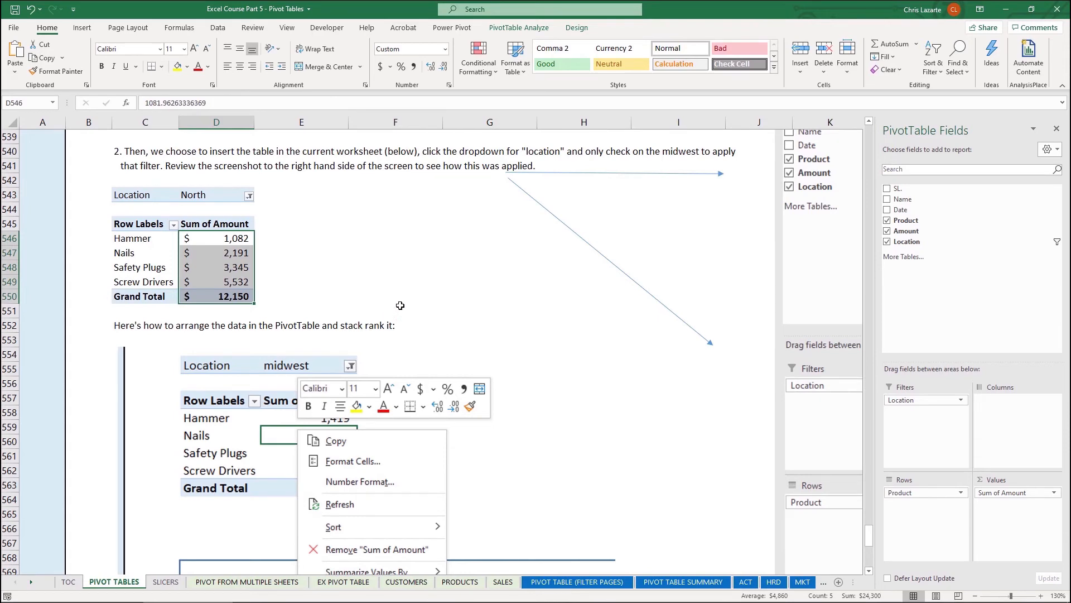
# - Close the PivotTable field list and set the Amount of source record 498, Safety Plugs in cell G527, to 75
pyautogui.scroll(-2, 524, 335)
pyautogui.scroll(-1, 524, 335)
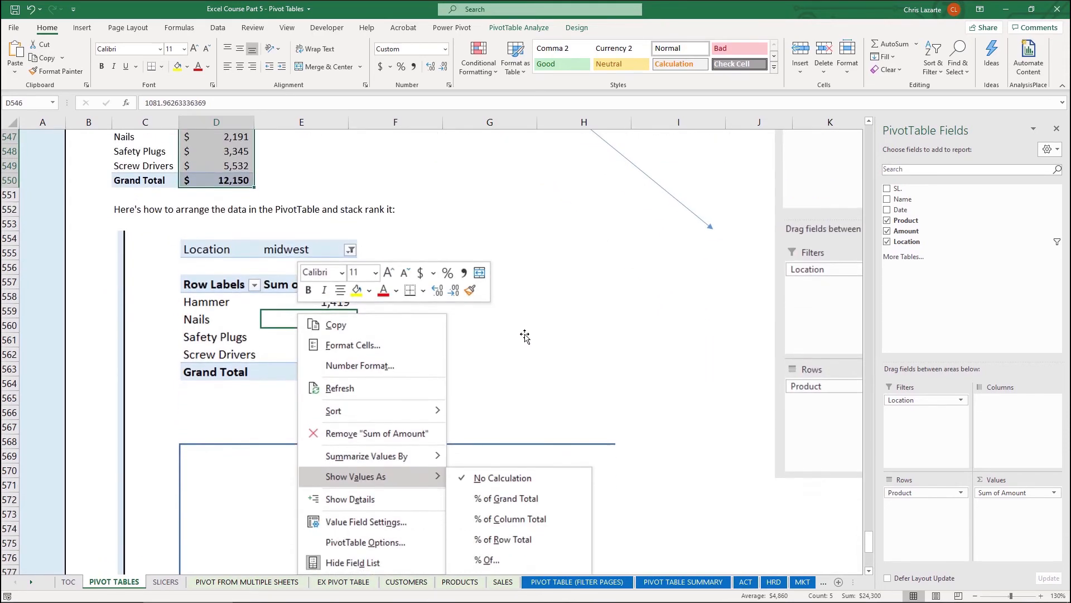
pyautogui.scroll(1, 524, 335)
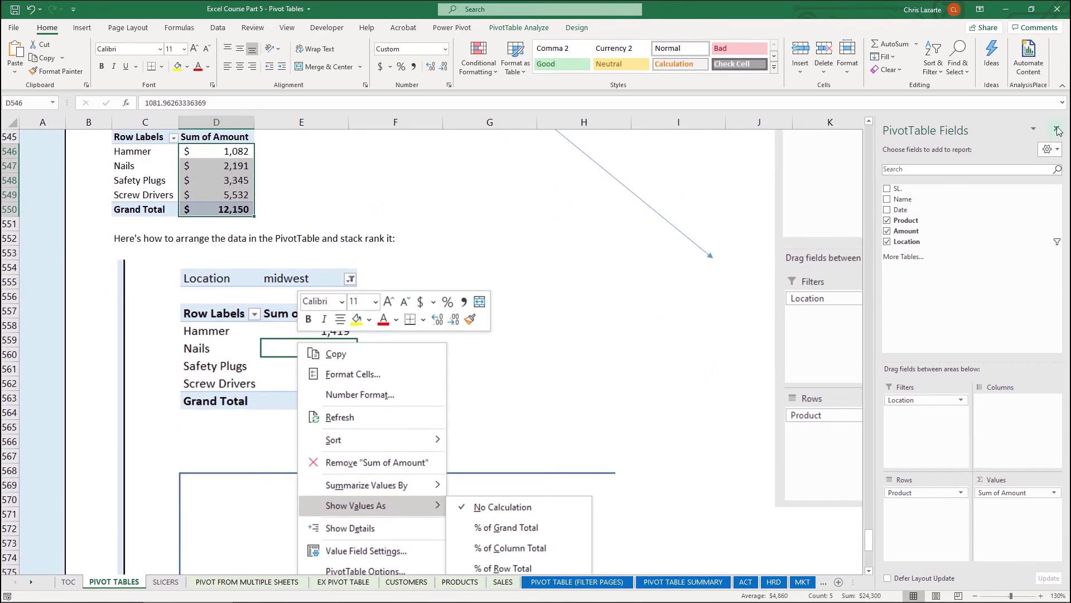
pyautogui.click(1056, 128)
pyautogui.scroll(1, 519, 267)
pyautogui.scroll(8, 519, 268)
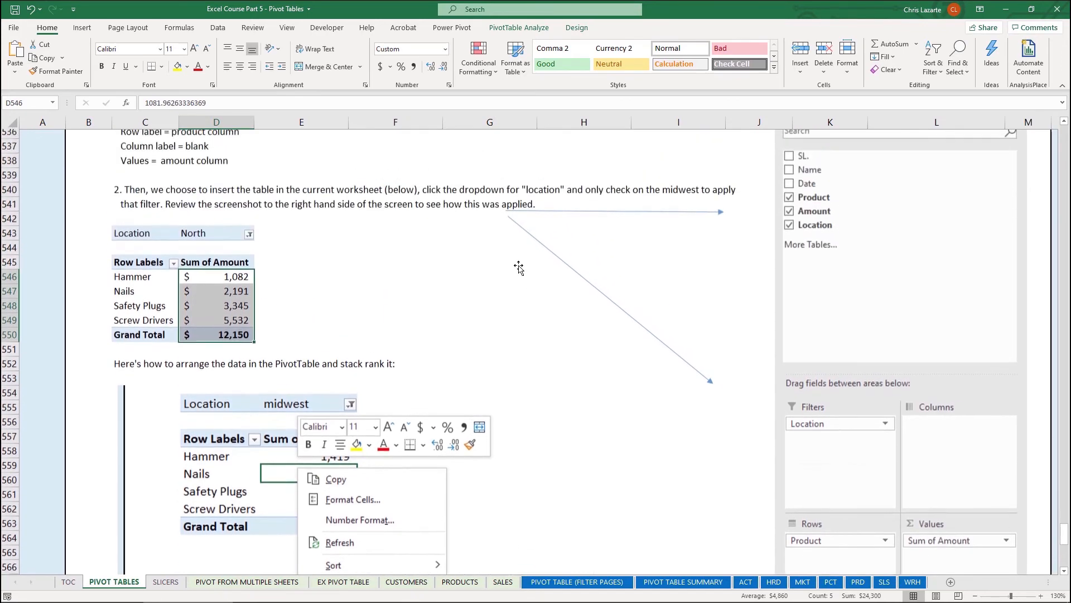
pyautogui.click(510, 269)
pyautogui.scroll(-1, 506, 273)
pyautogui.write('75')
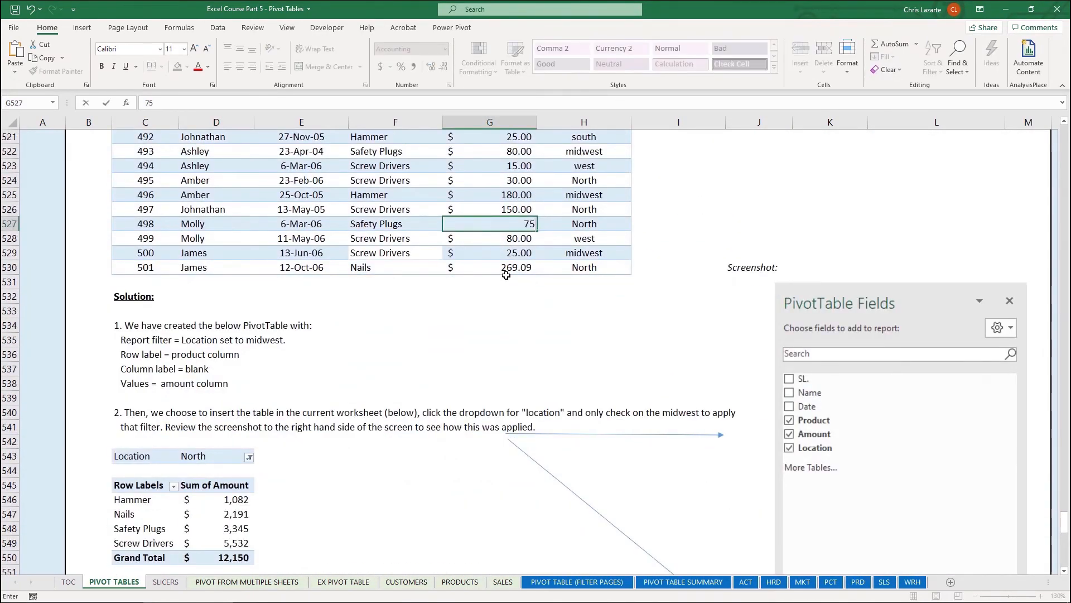
pyautogui.press('Return')
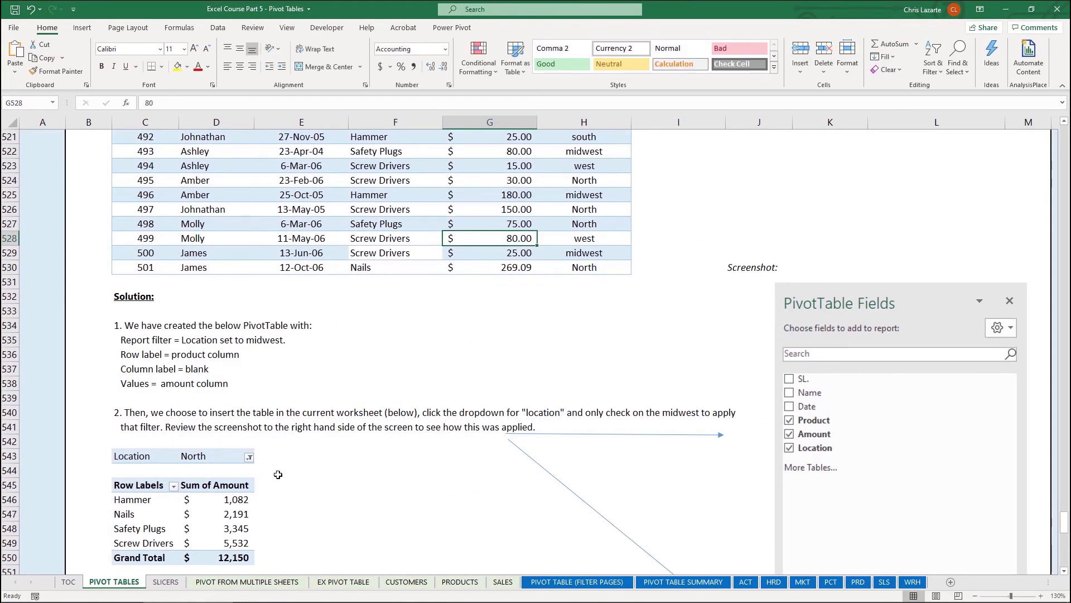
# - Refresh the pivot table to pick up the edited source amount, and refresh it once more from its values
pyautogui.rightClick(174, 533)
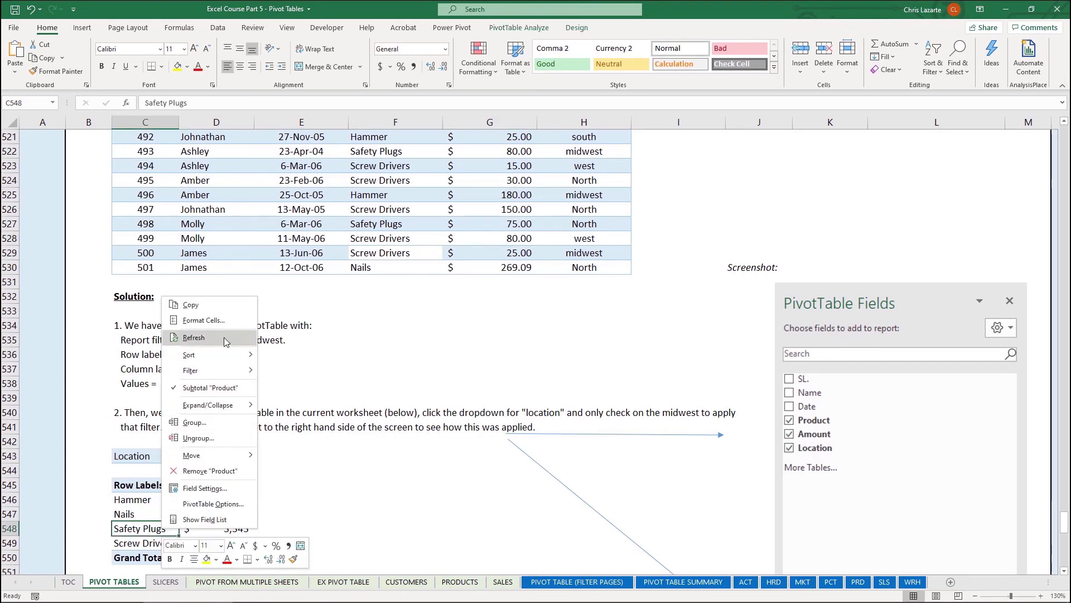
pyautogui.click(195, 349)
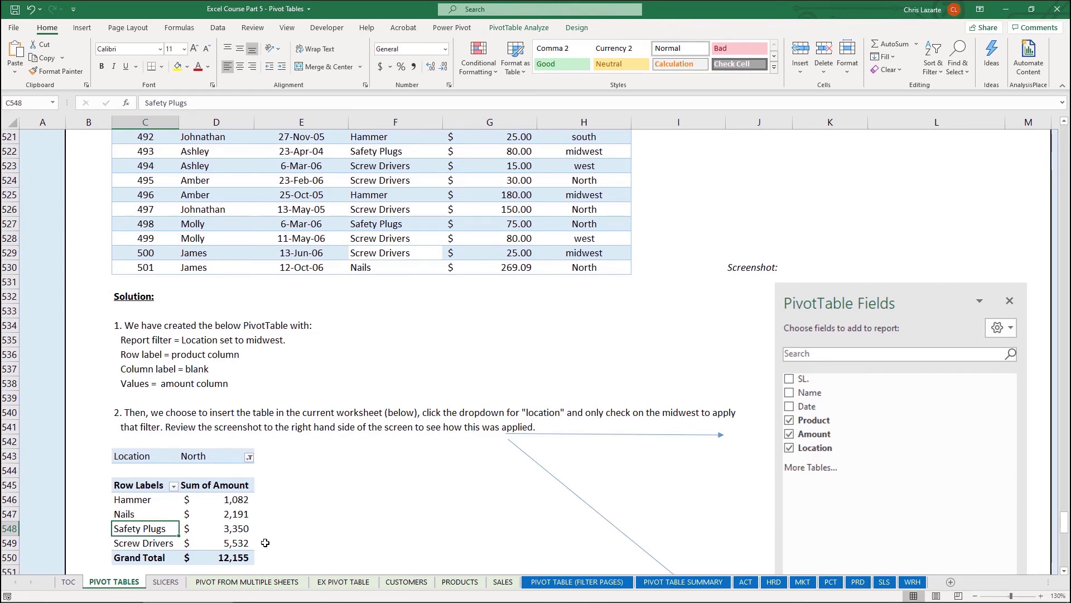
pyautogui.rightClick(222, 538)
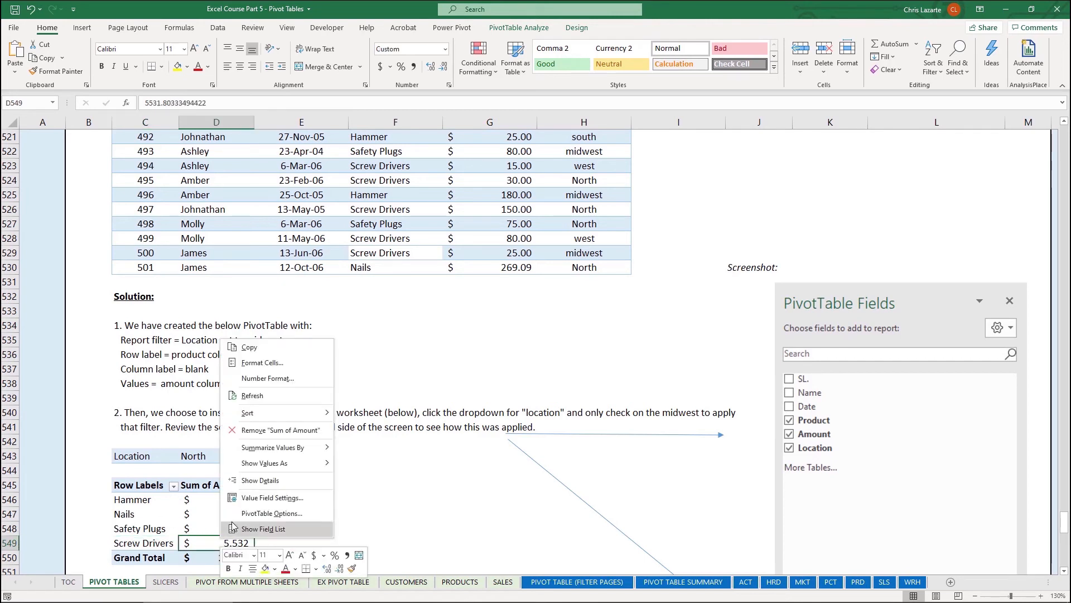
pyautogui.click(267, 398)
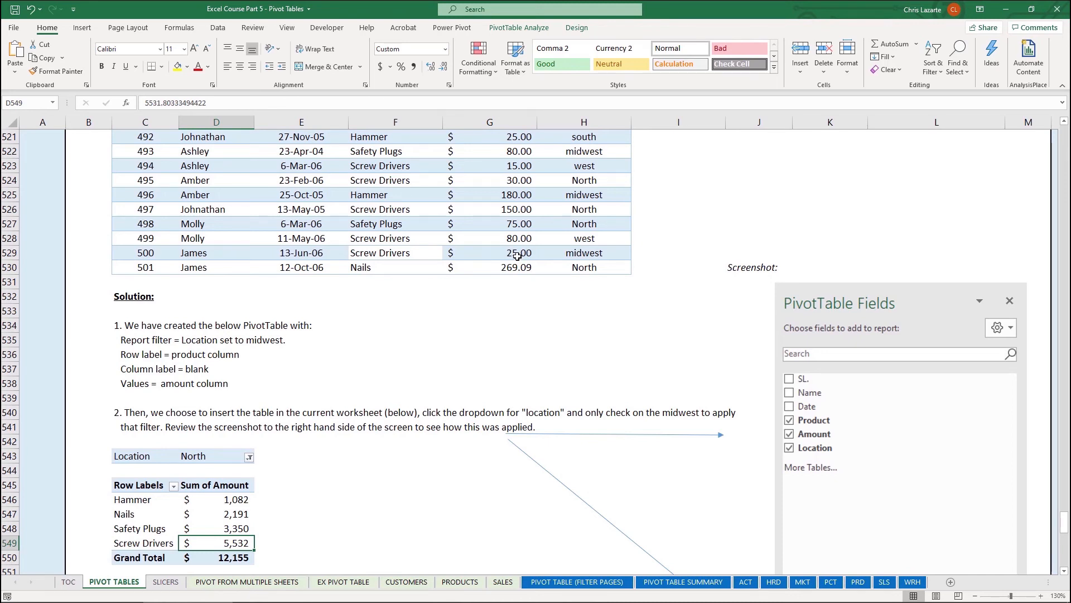
# - Select the pivot table from its row labels to the grand total and show its field list again
pyautogui.scroll(-1, 203, 530)
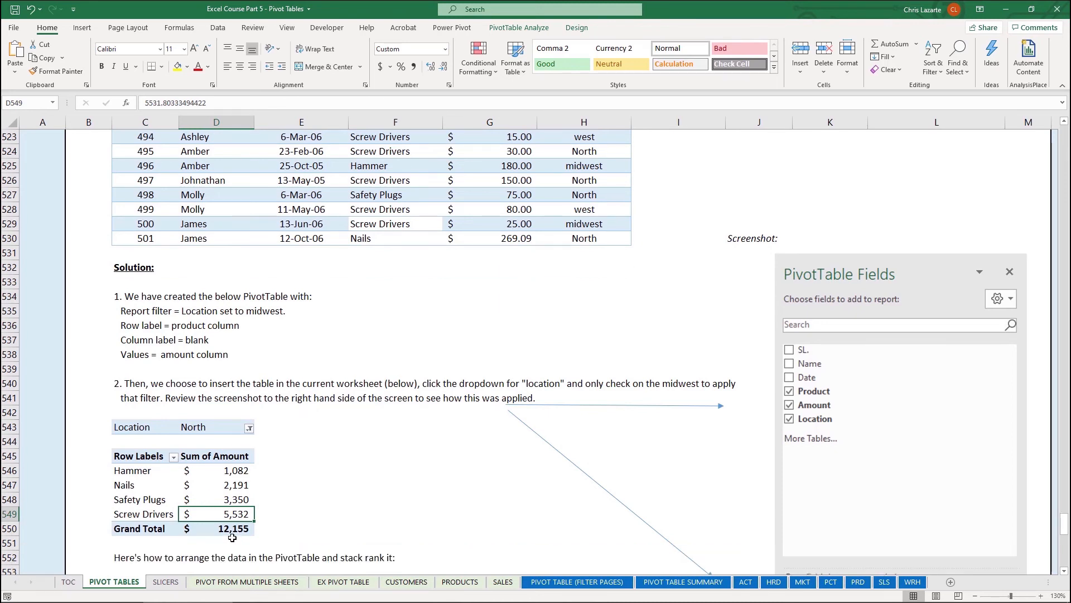
pyautogui.moveTo(214, 524); pyautogui.dragTo(144, 462)
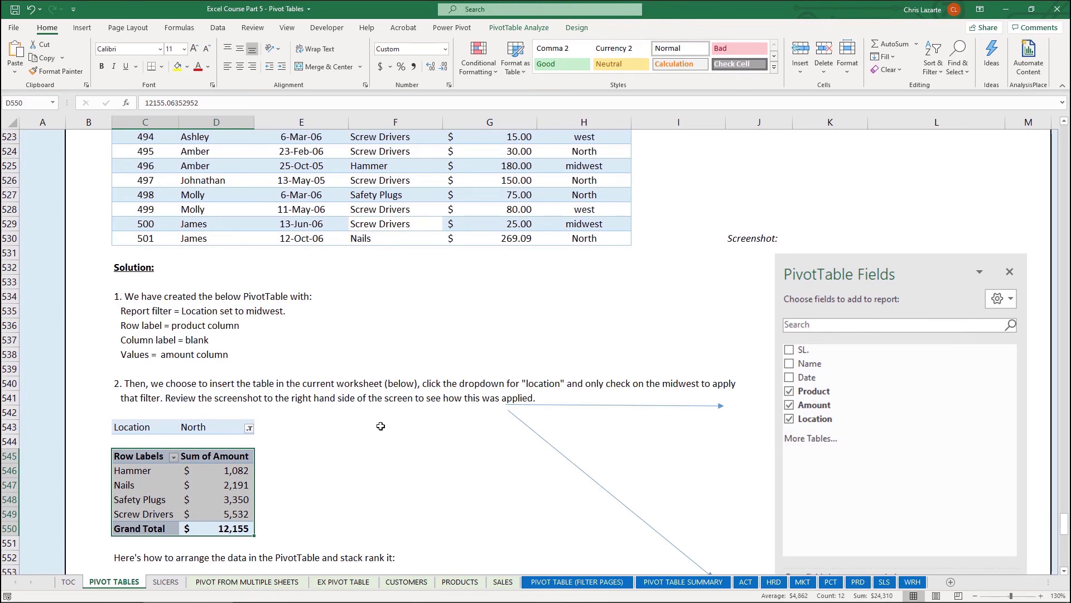
pyautogui.rightClick(204, 505)
pyautogui.press('Escape')
pyautogui.click(509, 29)
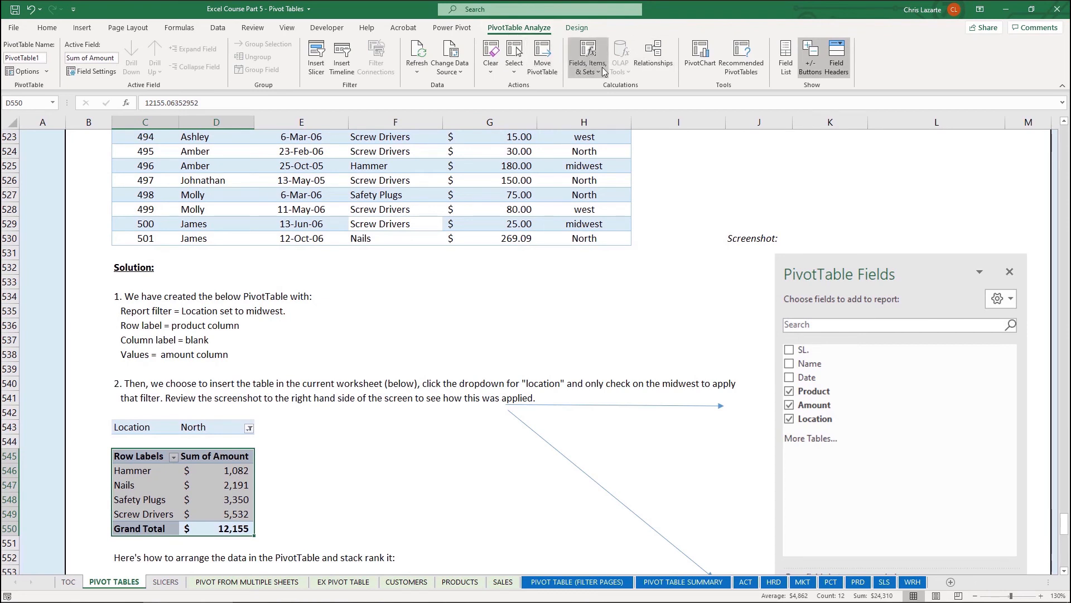
pyautogui.click(786, 70)
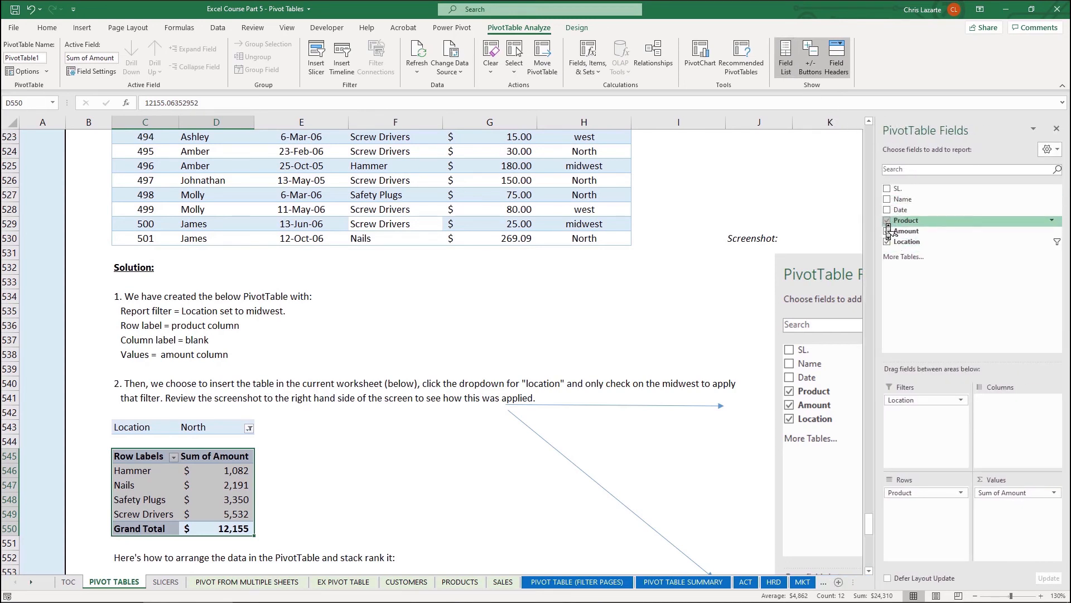
# - Move the Location field from Filters to Rows, allowing existing cells to be replaced, and move Product from Rows to Columns
pyautogui.moveTo(944, 403); pyautogui.dragTo(922, 505)
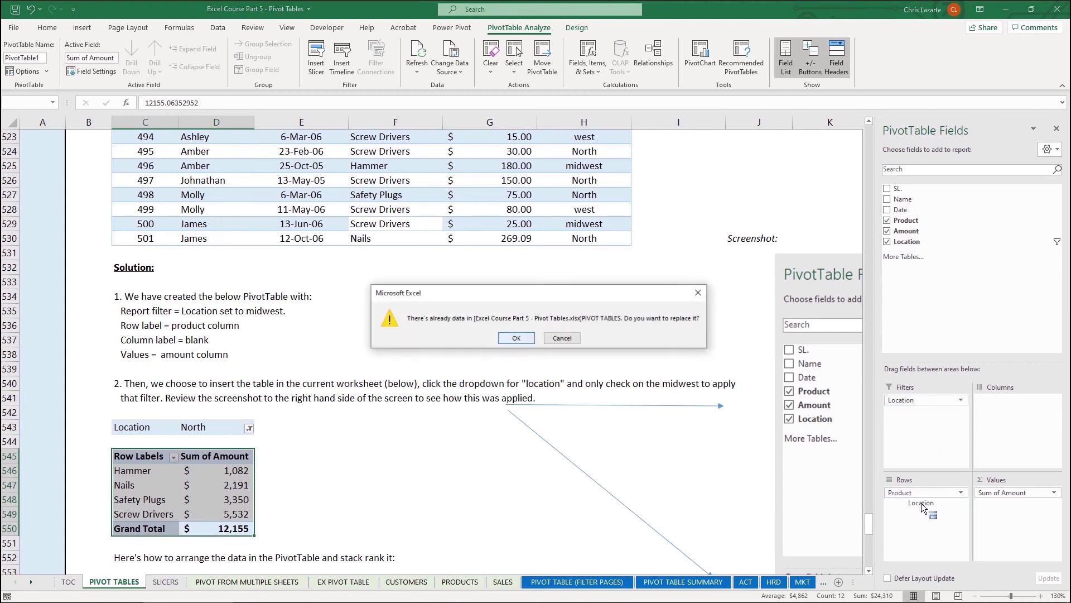
pyautogui.click(517, 339)
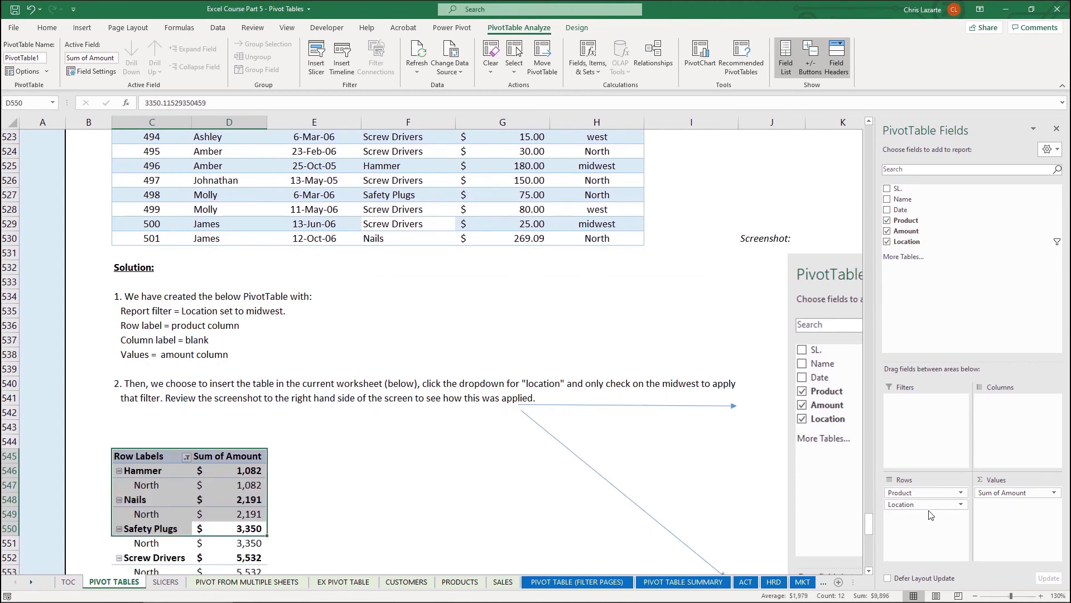
pyautogui.moveTo(928, 493); pyautogui.dragTo(1017, 441)
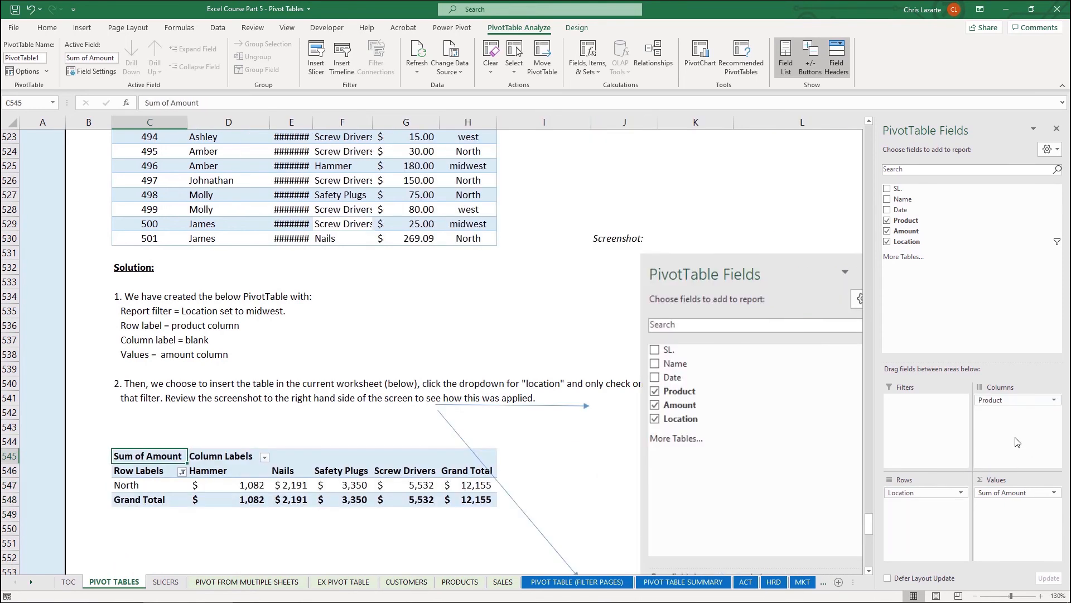